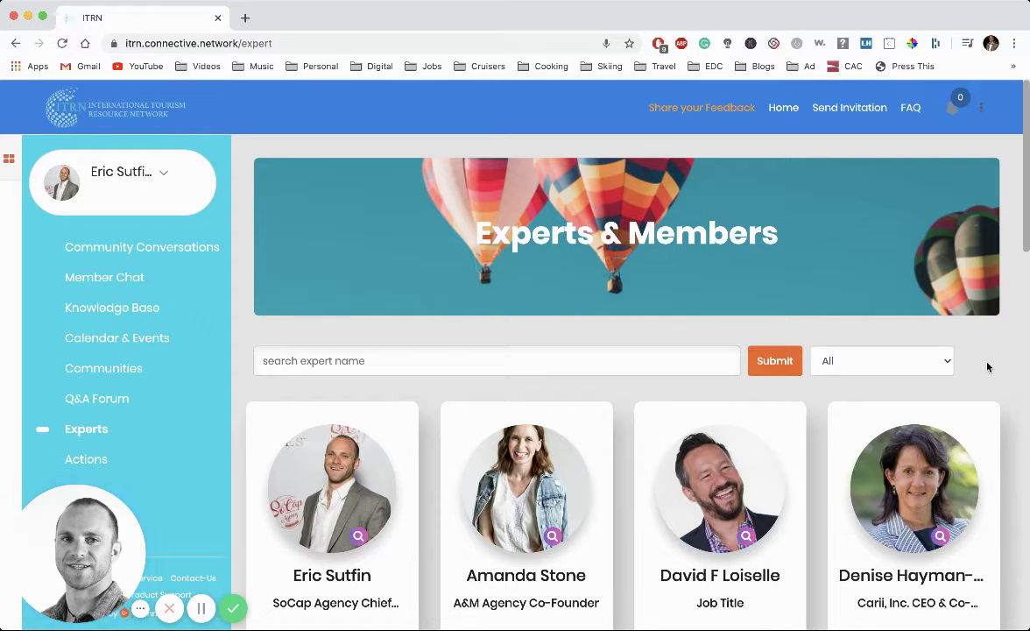
Scroll the Experts directory down to your own card and expand its full description.
{"action": "scroll", "coordinate": [988, 367], "scroll_direction": "down", "scroll_amount": 1}
{"action": "scroll", "coordinate": [987, 367], "scroll_direction": "down", "scroll_amount": 2}
{"action": "scroll", "coordinate": [988, 368], "scroll_direction": "down", "scroll_amount": 1}
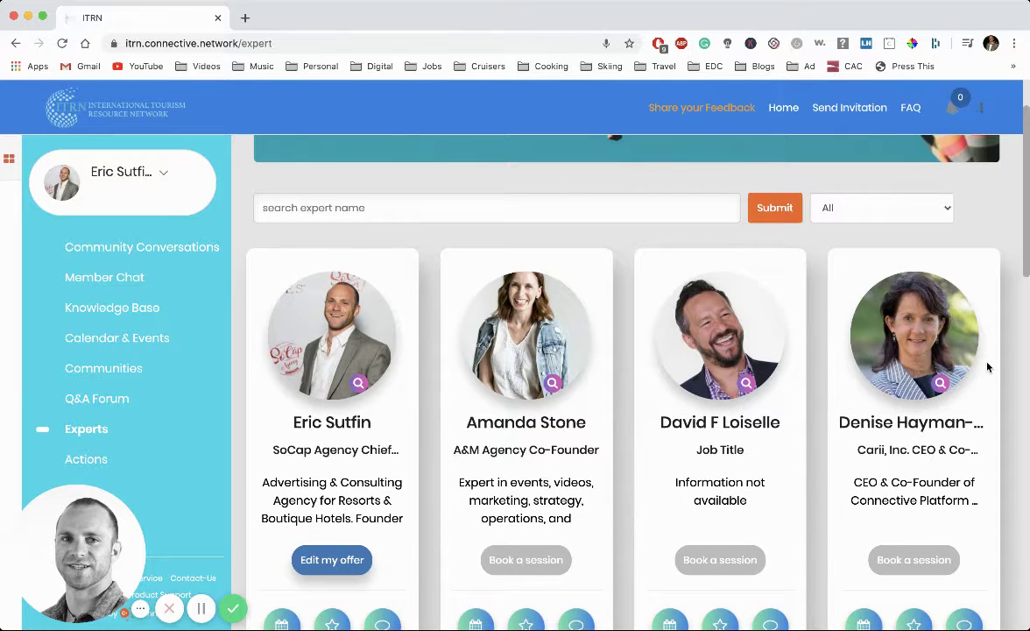
{"action": "scroll", "coordinate": [987, 367], "scroll_direction": "down", "scroll_amount": 1}
{"action": "scroll", "coordinate": [987, 367], "scroll_direction": "down", "scroll_amount": 1}
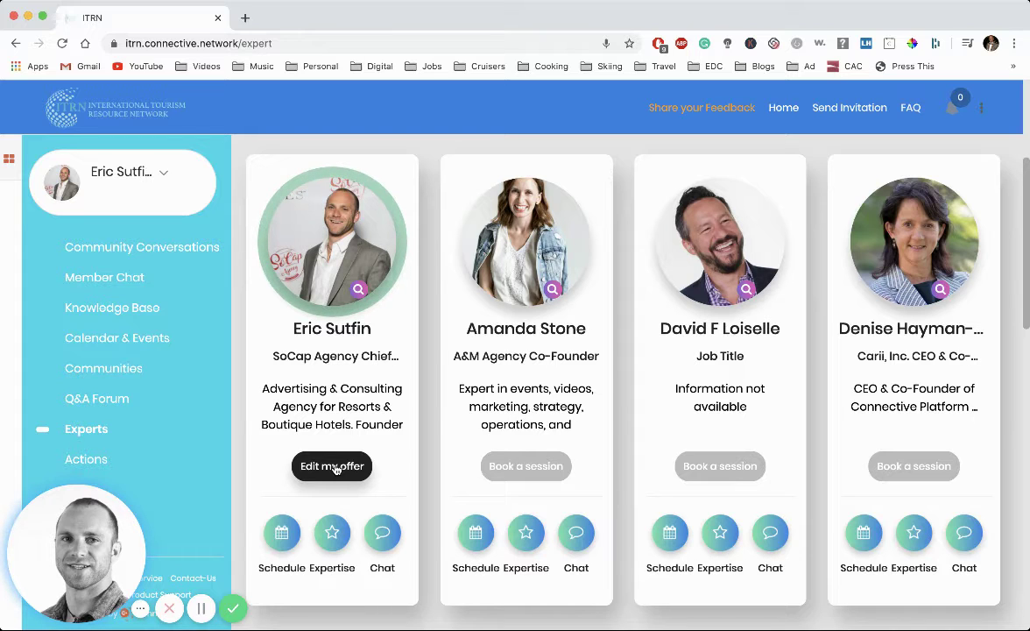
{"action": "left_click", "coordinate": [360, 290]}
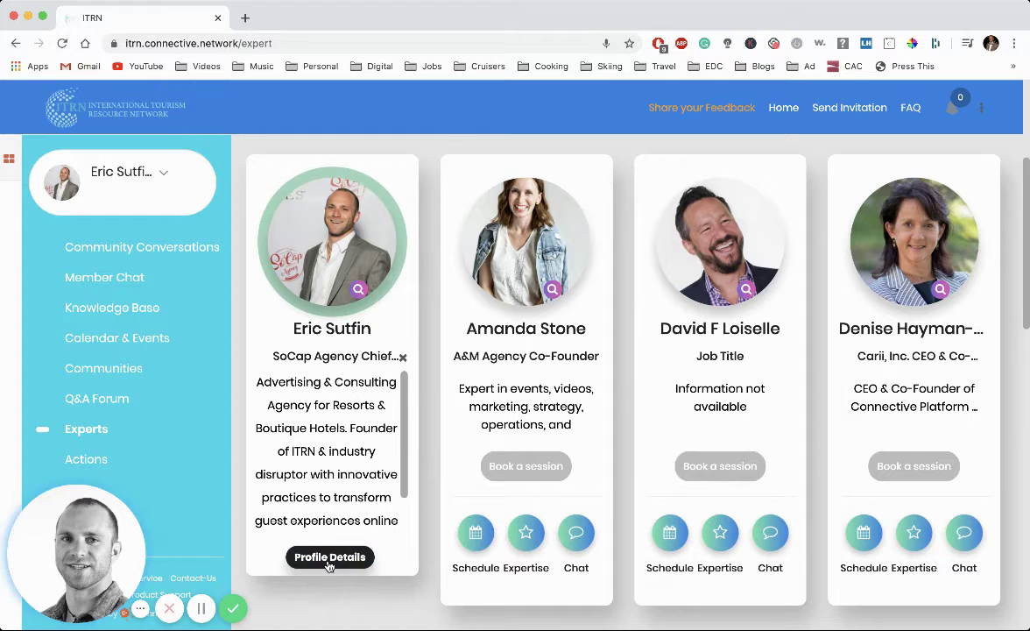
Open your full profile page and scroll to its Edit Profile form.
{"action": "left_click", "coordinate": [329, 561]}
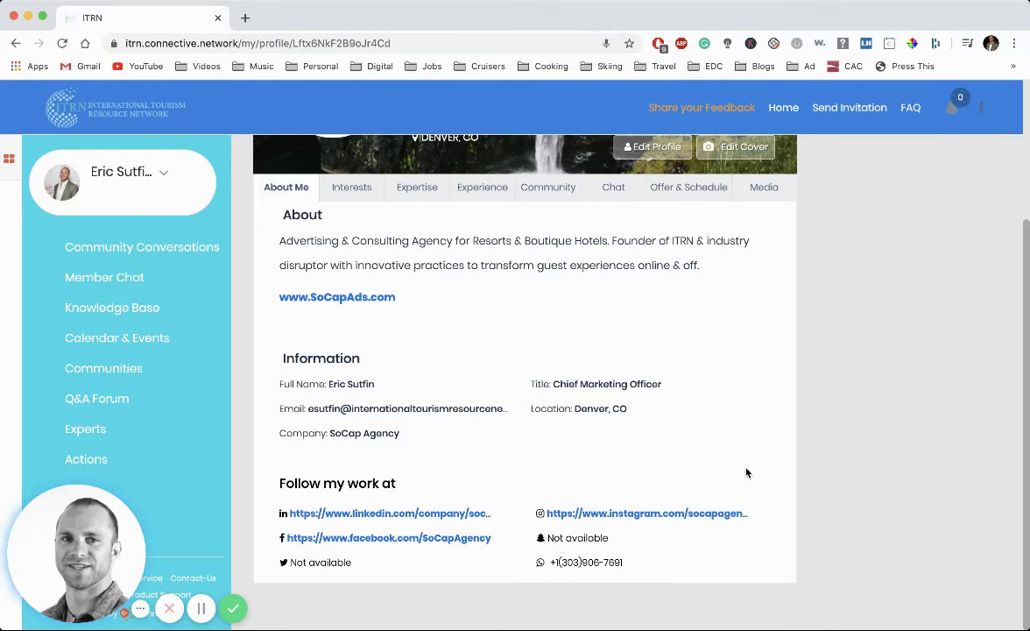
{"action": "scroll", "coordinate": [746, 472], "scroll_direction": "up", "scroll_amount": 5}
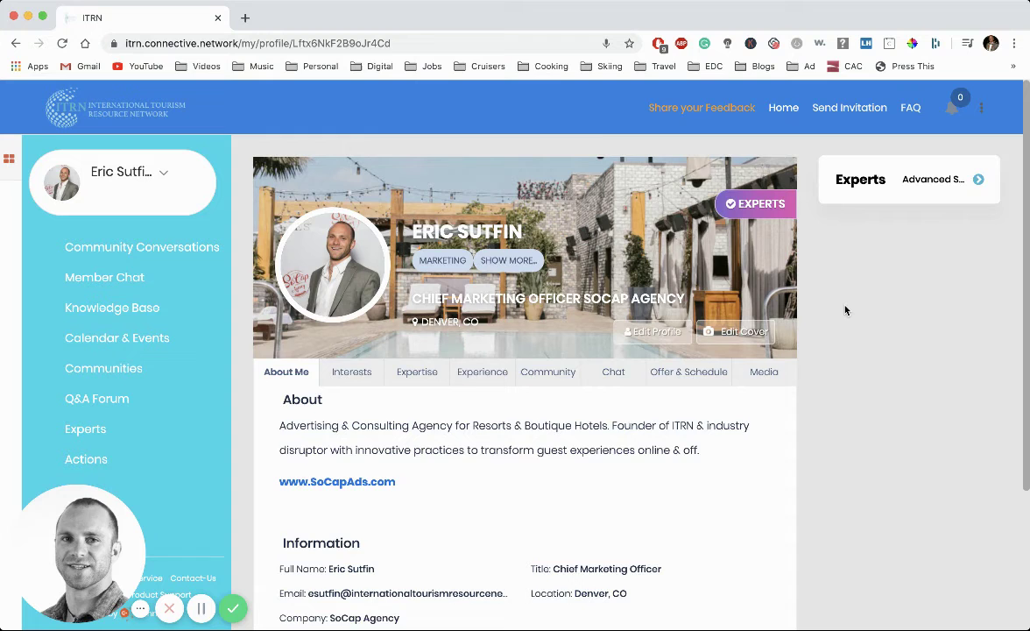
{"action": "scroll", "coordinate": [844, 306], "scroll_direction": "down", "scroll_amount": 1}
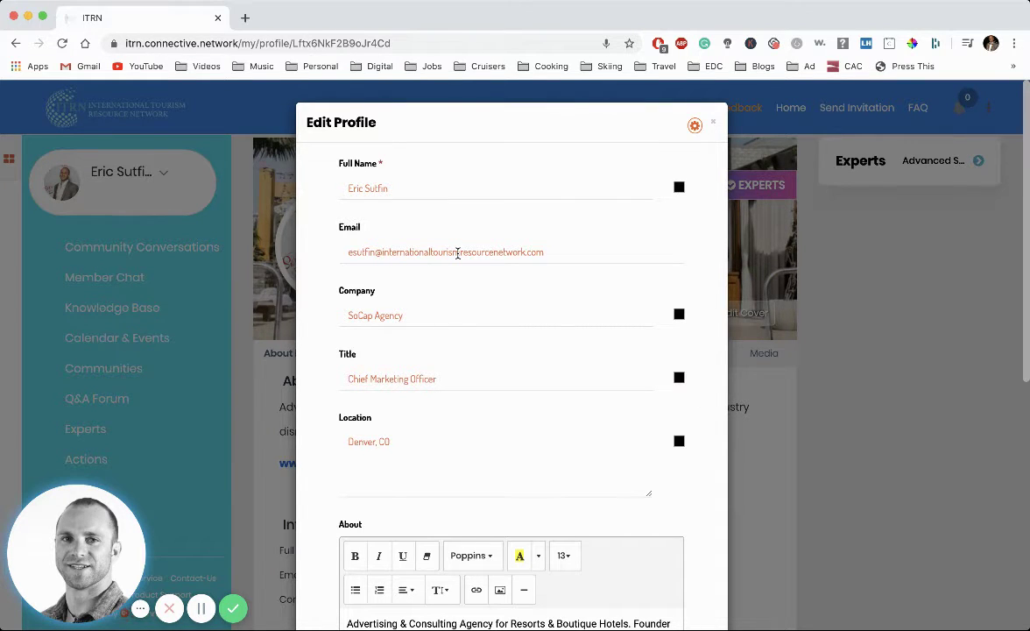
{"action": "scroll", "coordinate": [457, 252], "scroll_direction": "down", "scroll_amount": 2}
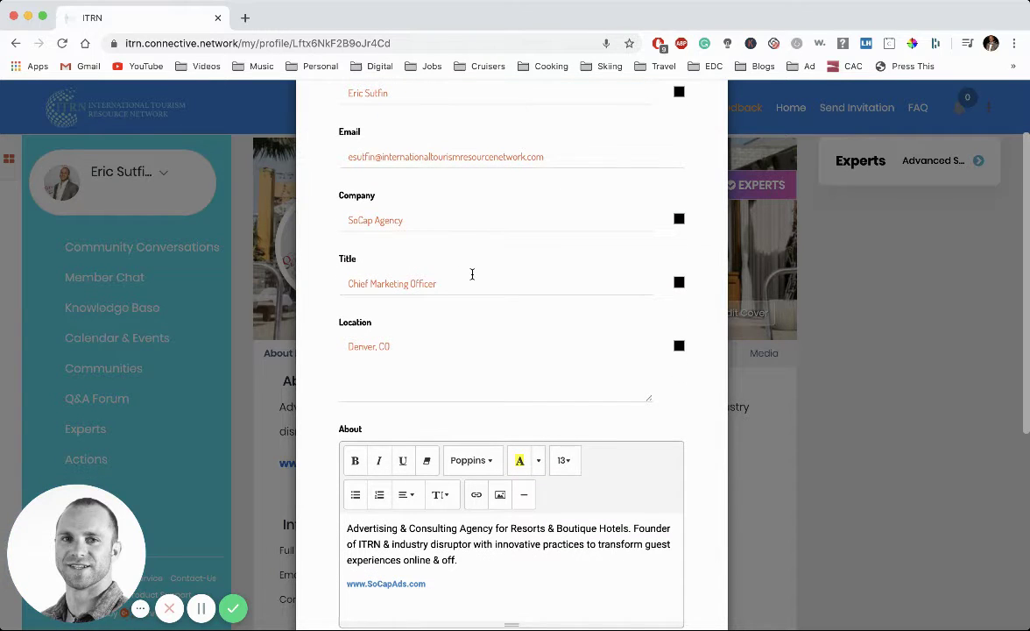
{"action": "scroll", "coordinate": [472, 275], "scroll_direction": "down", "scroll_amount": 1}
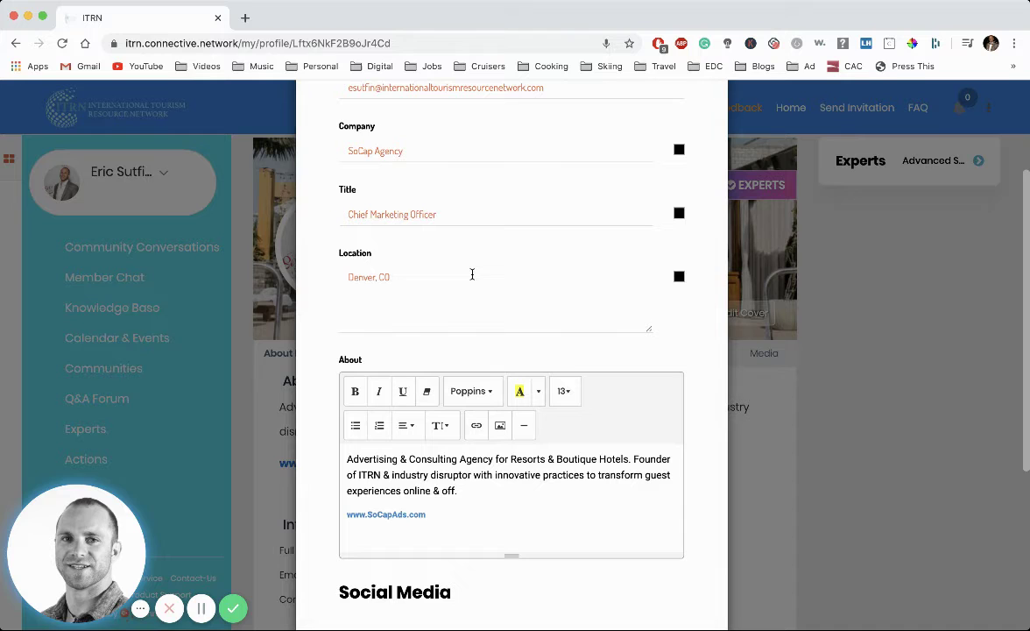
{"action": "scroll", "coordinate": [472, 274], "scroll_direction": "down", "scroll_amount": 2}
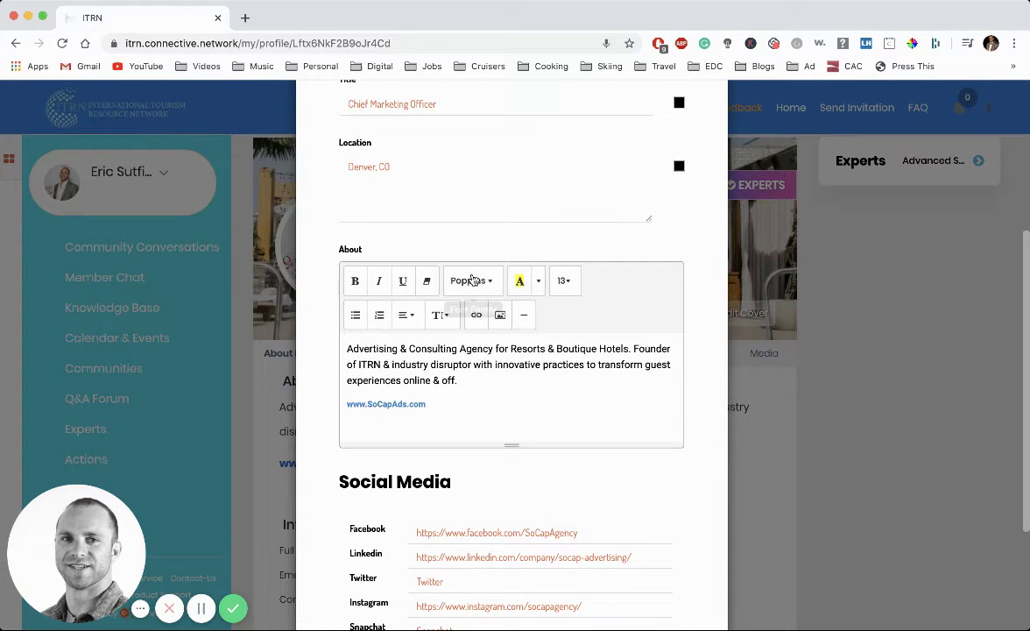
{"action": "scroll", "coordinate": [502, 382], "scroll_direction": "down", "scroll_amount": 1}
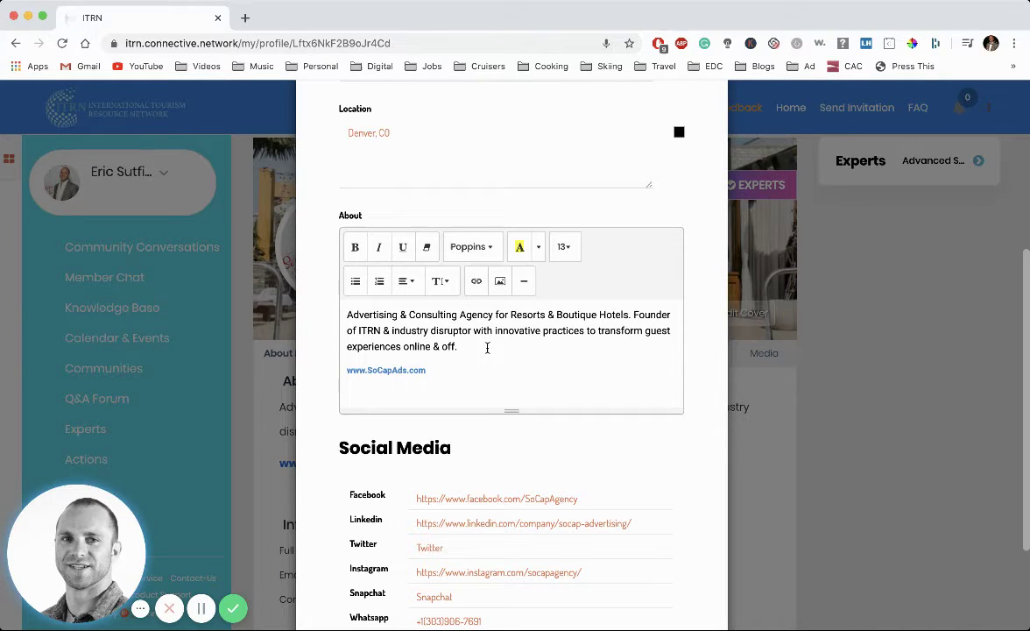
{"action": "scroll", "coordinate": [487, 348], "scroll_direction": "down", "scroll_amount": 1}
{"action": "scroll", "coordinate": [487, 347], "scroll_direction": "down", "scroll_amount": 1}
{"action": "scroll", "coordinate": [487, 348], "scroll_direction": "down", "scroll_amount": 1}
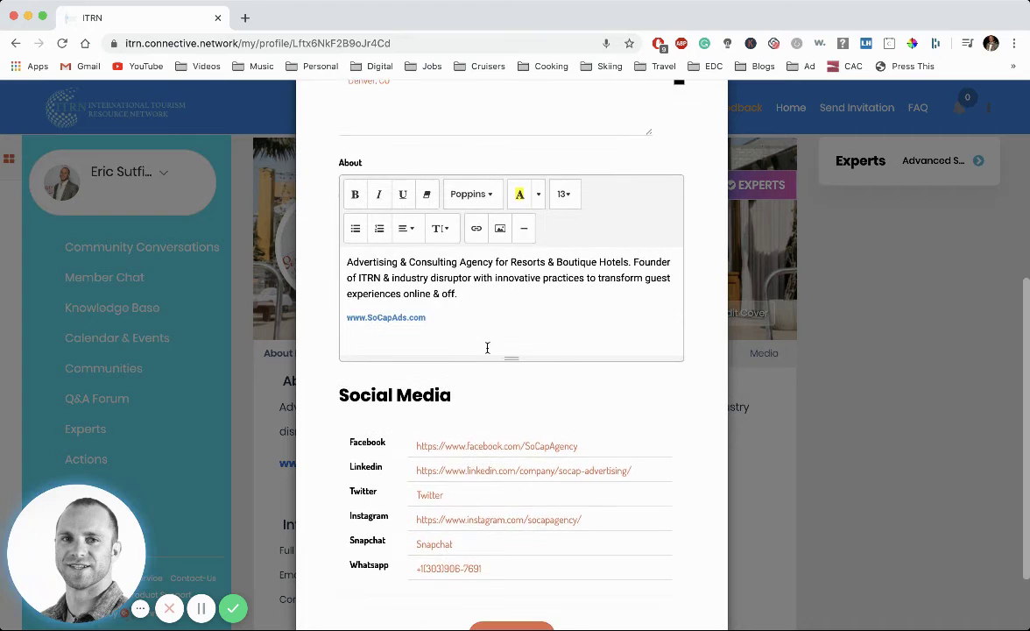
{"action": "scroll", "coordinate": [487, 348], "scroll_direction": "down", "scroll_amount": 1}
{"action": "scroll", "coordinate": [487, 348], "scroll_direction": "down", "scroll_amount": 2}
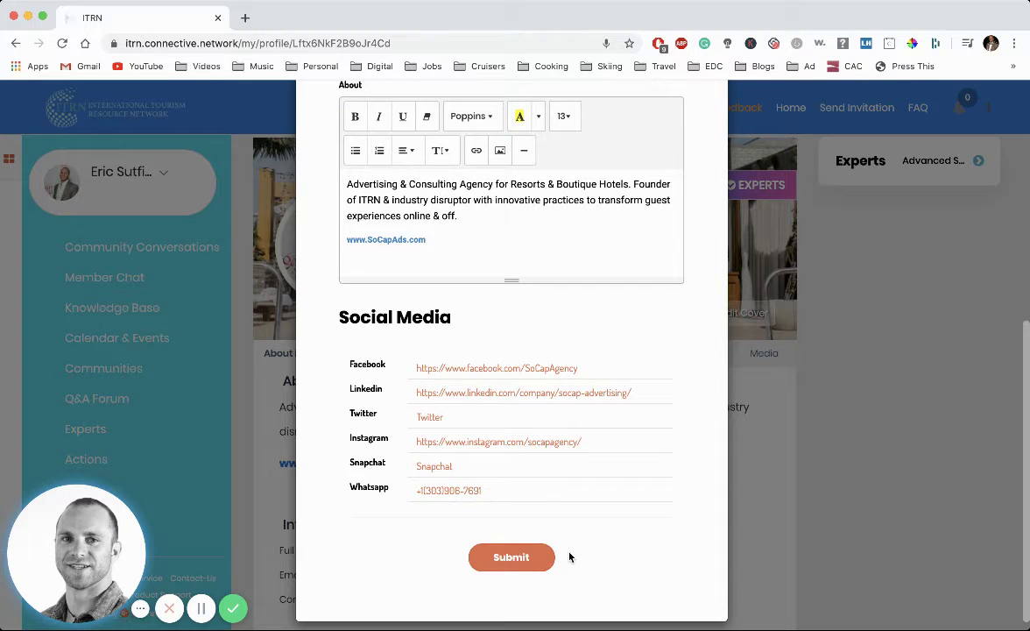
{"action": "scroll", "coordinate": [578, 526], "scroll_direction": "up", "scroll_amount": 5}
{"action": "scroll", "coordinate": [644, 406], "scroll_direction": "up", "scroll_amount": 5}
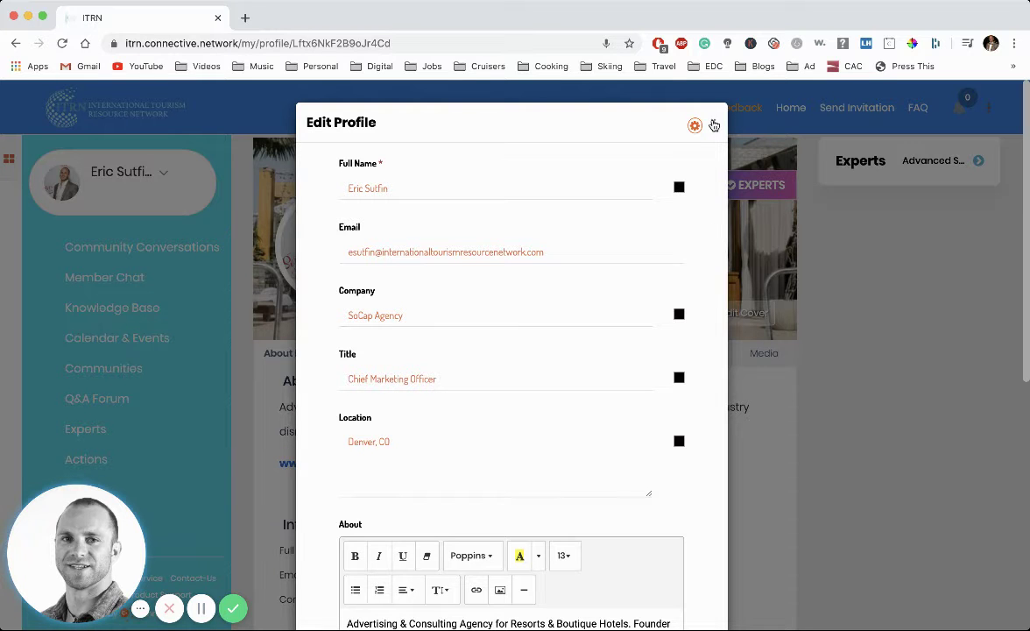
Close the Edit Profile form without saving and return to the Experts directory.
{"action": "left_click", "coordinate": [714, 126]}
{"action": "scroll", "coordinate": [824, 417], "scroll_direction": "down", "scroll_amount": 1}
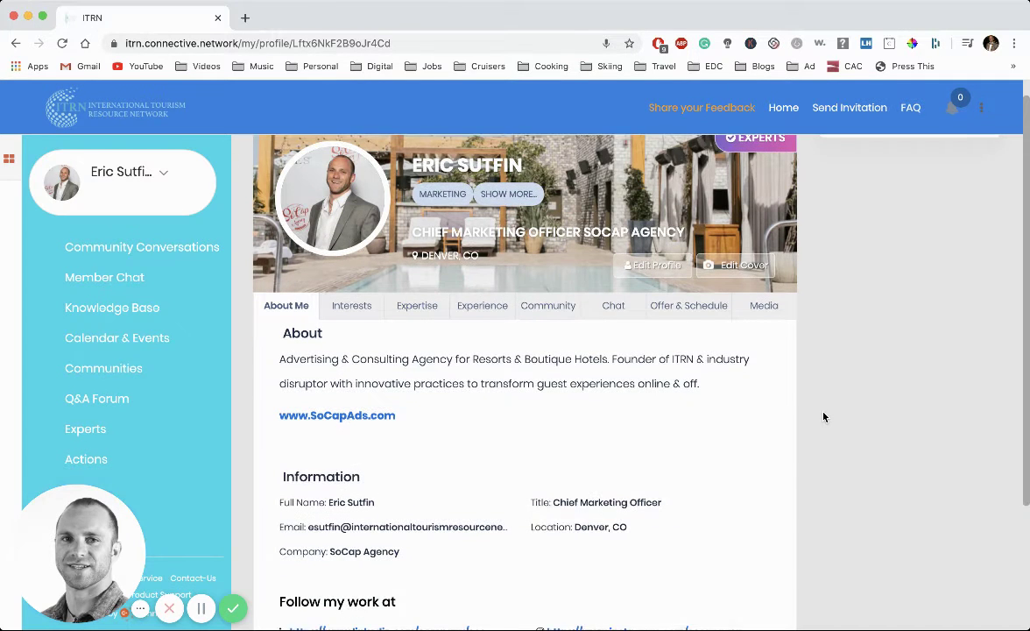
{"action": "scroll", "coordinate": [680, 401], "scroll_direction": "down", "scroll_amount": 2}
{"action": "scroll", "coordinate": [680, 402], "scroll_direction": "up", "scroll_amount": 2}
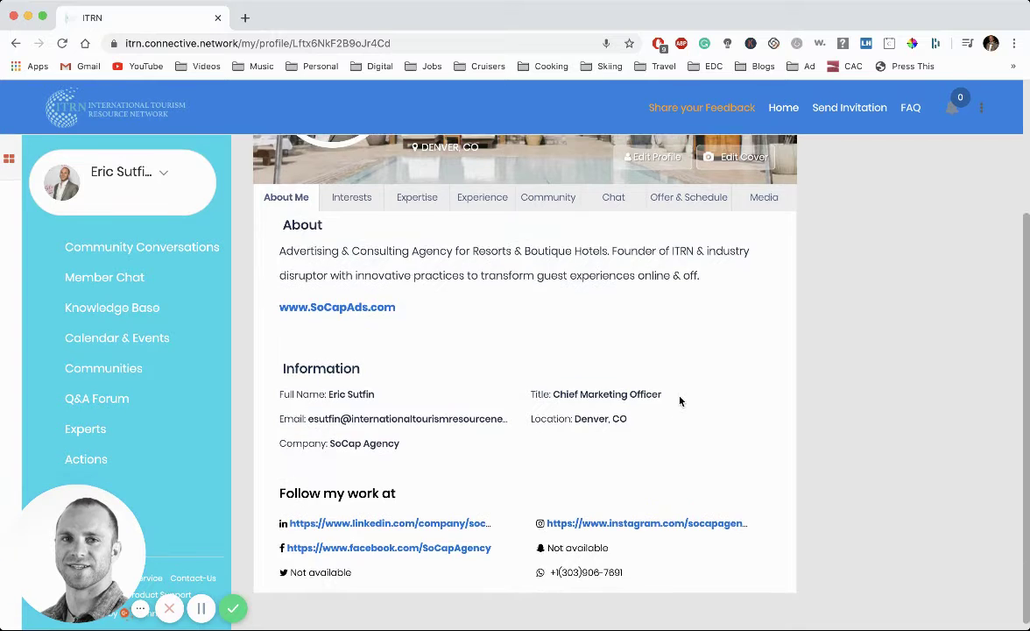
{"action": "scroll", "coordinate": [680, 401], "scroll_direction": "up", "scroll_amount": 1}
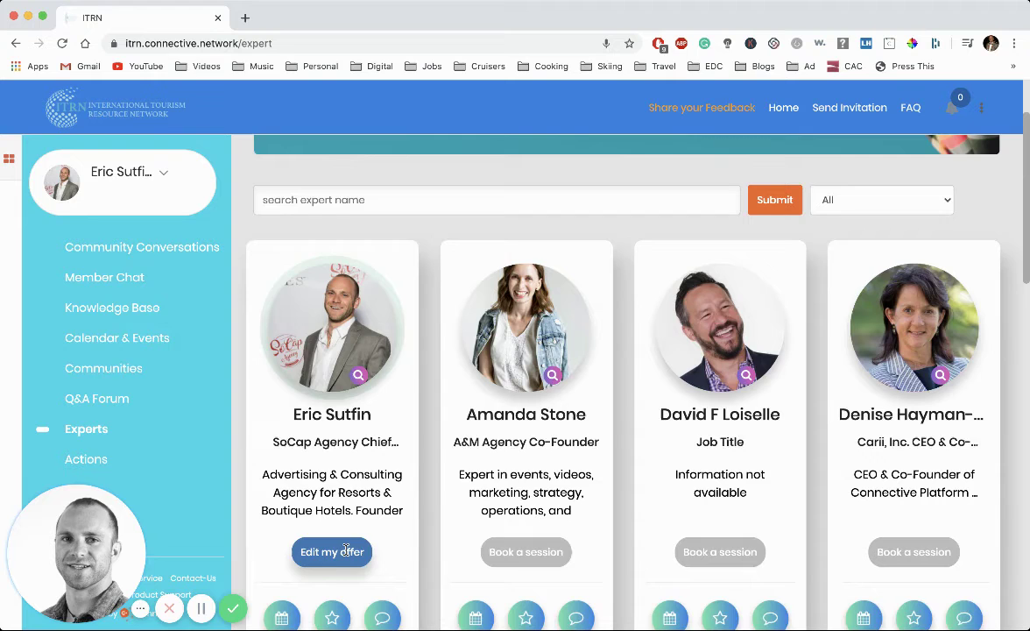
{"action": "scroll", "coordinate": [364, 457], "scroll_direction": "down", "scroll_amount": 1}
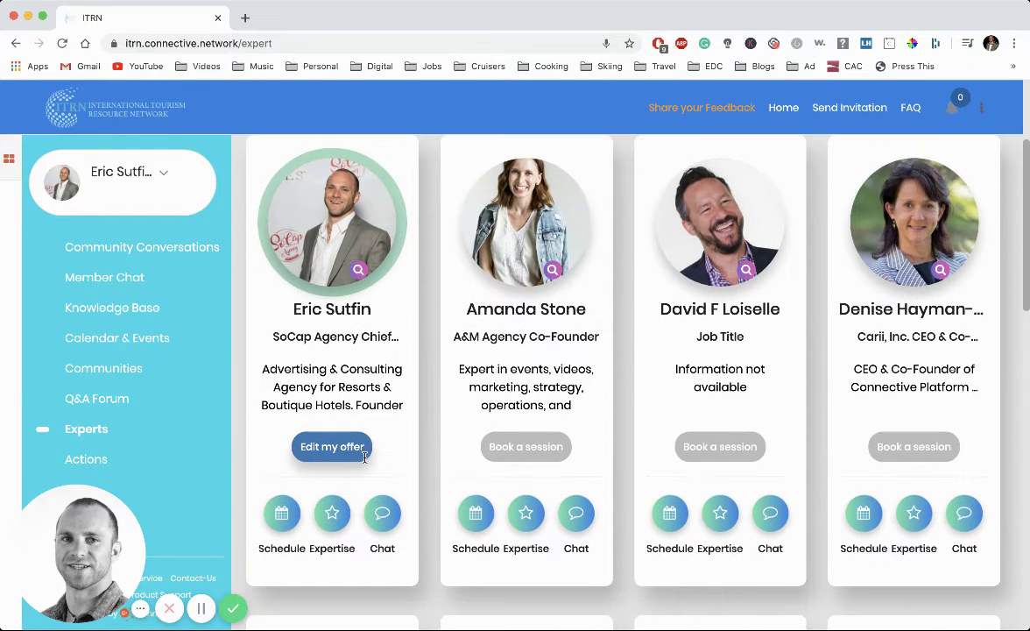
Preview your card's Profile, Expertise and Schedule panels, closing each one again.
{"action": "left_click", "coordinate": [358, 270]}
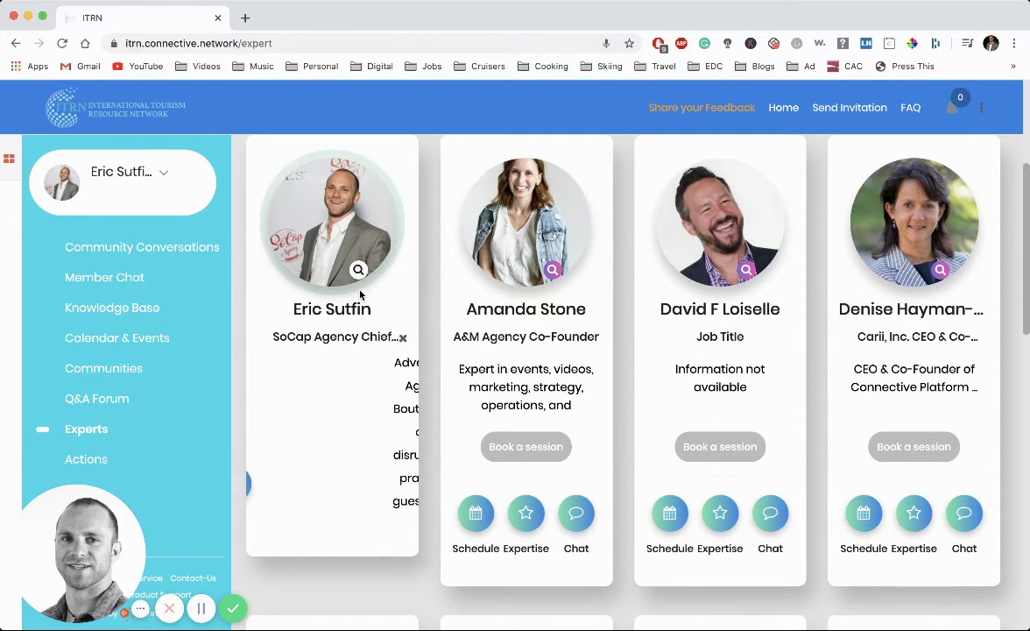
{"action": "left_click", "coordinate": [402, 338]}
{"action": "left_click", "coordinate": [340, 523]}
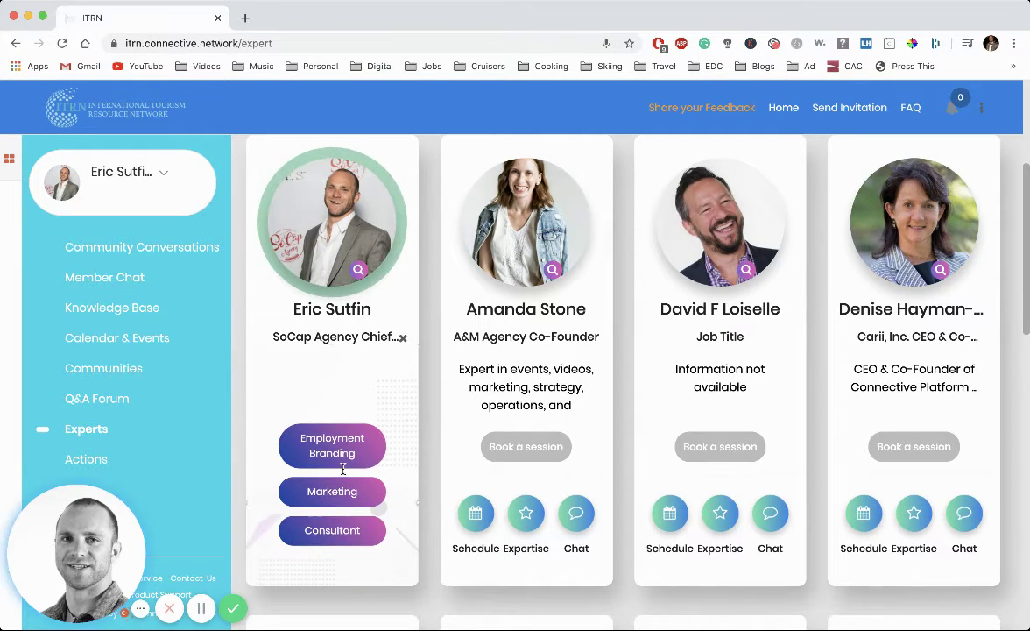
{"action": "left_click", "coordinate": [403, 338]}
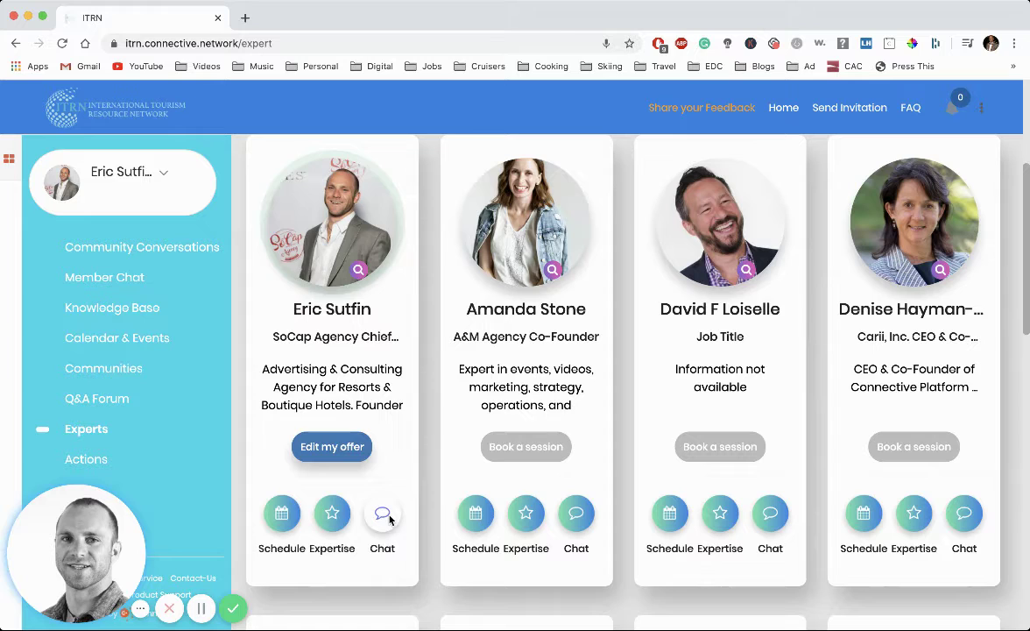
{"action": "left_click", "coordinate": [282, 515]}
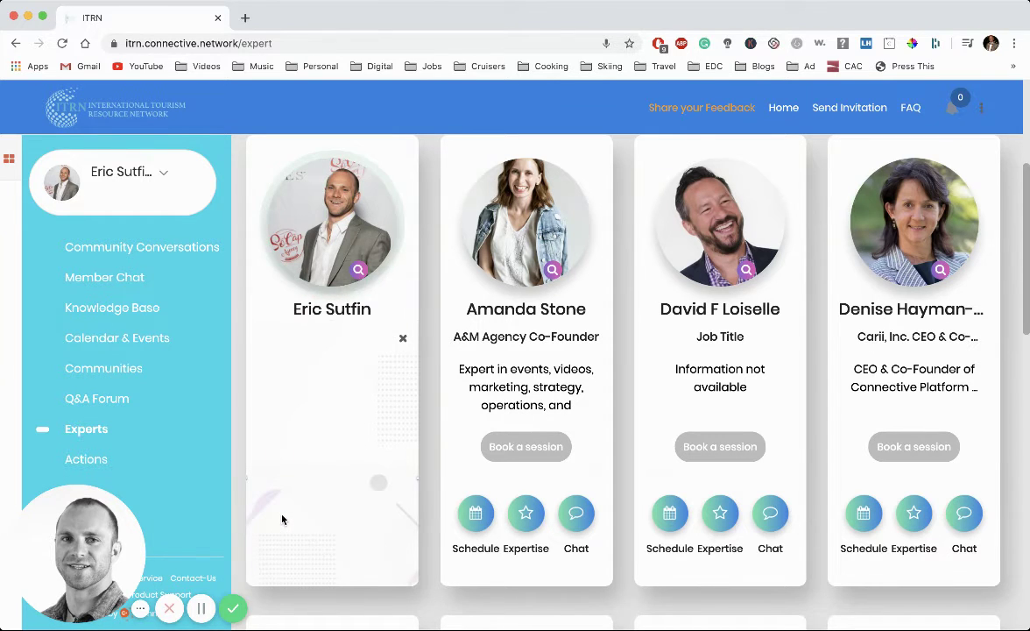
{"action": "left_click", "coordinate": [403, 339]}
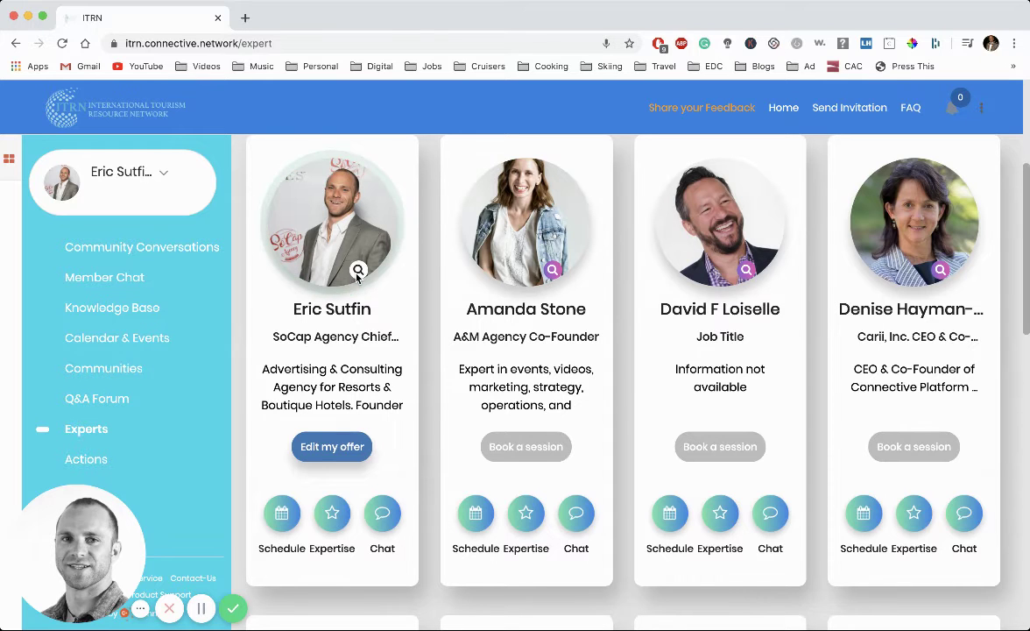
{"action": "left_click", "coordinate": [346, 446]}
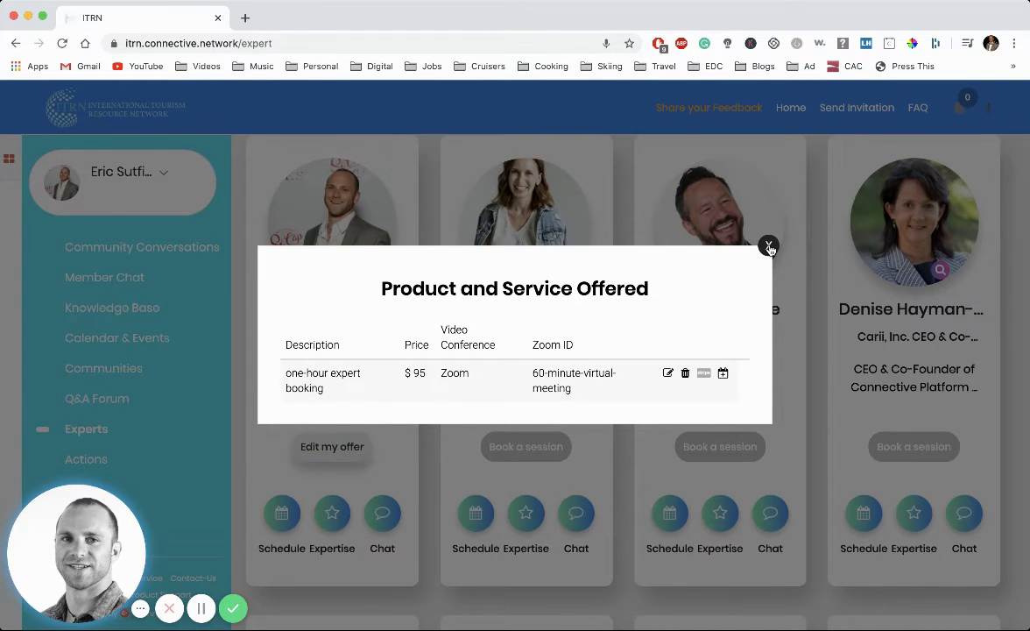
{"action": "left_click", "coordinate": [769, 246]}
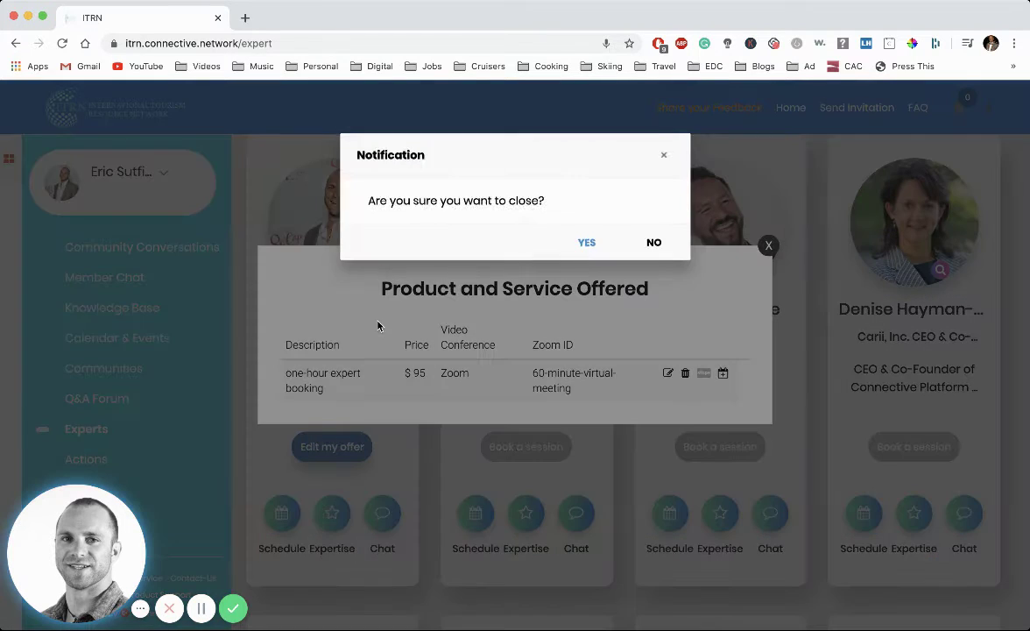
{"action": "left_click", "coordinate": [604, 244]}
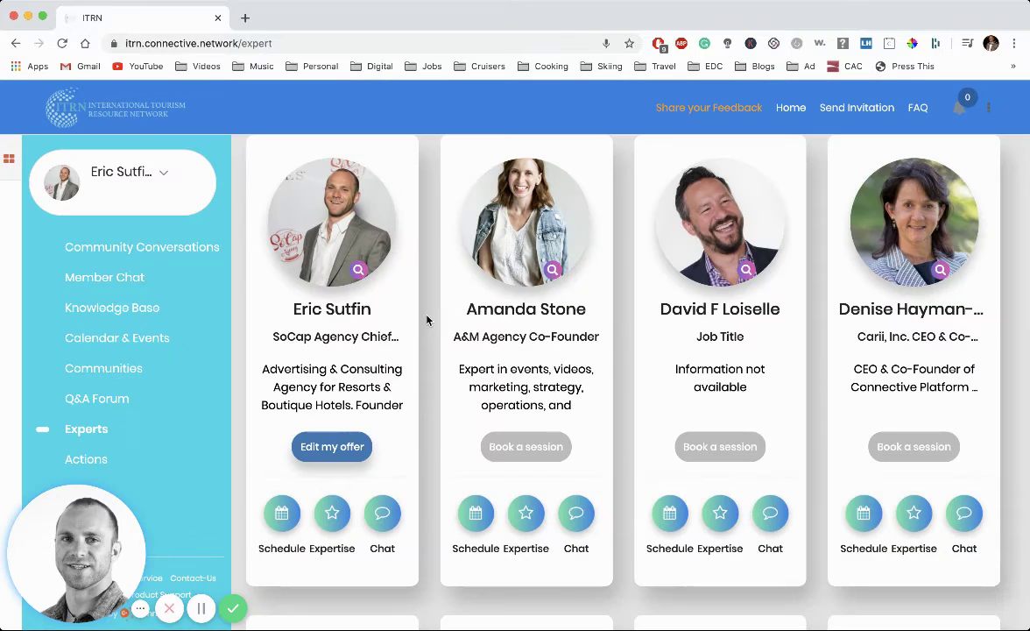
Expand your card and view your profile's Interests tiles, such as Activities, COVID-19 and Tours.
{"action": "left_click", "coordinate": [360, 270]}
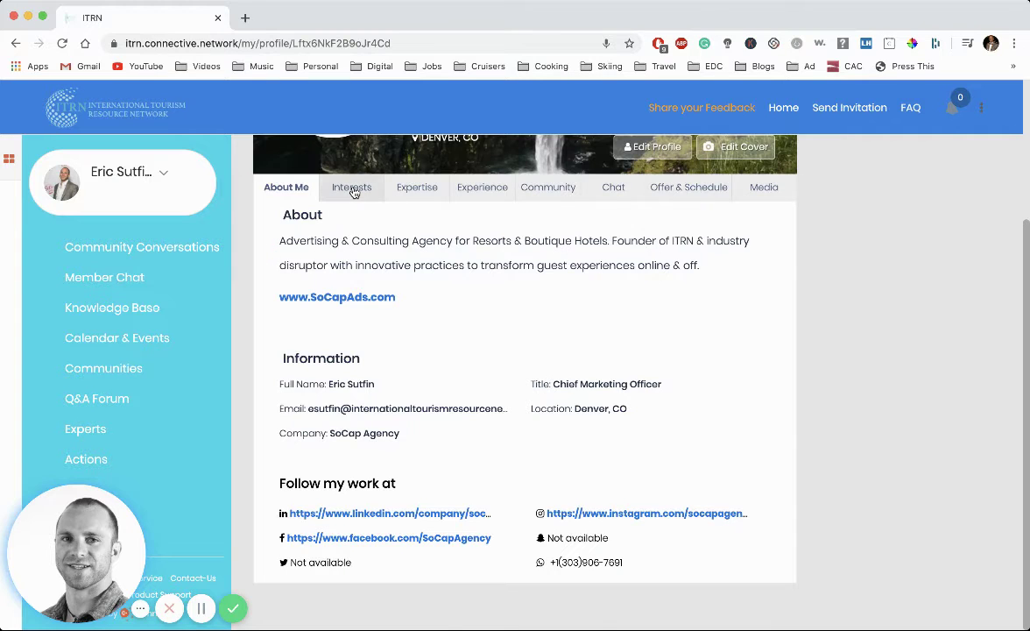
{"action": "left_click", "coordinate": [351, 188]}
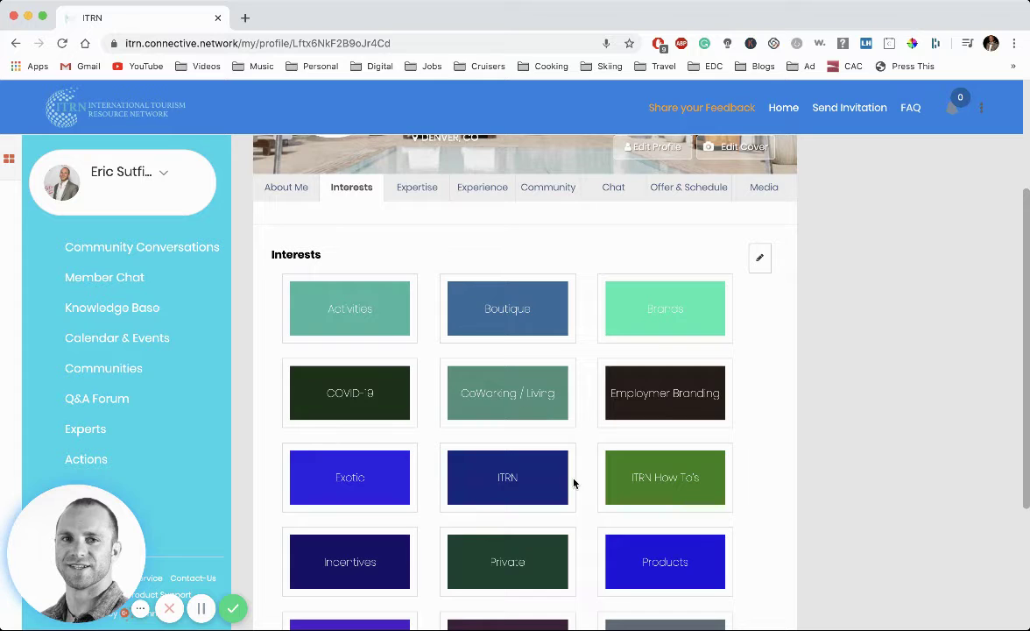
{"action": "scroll", "coordinate": [583, 524], "scroll_direction": "down", "scroll_amount": 3}
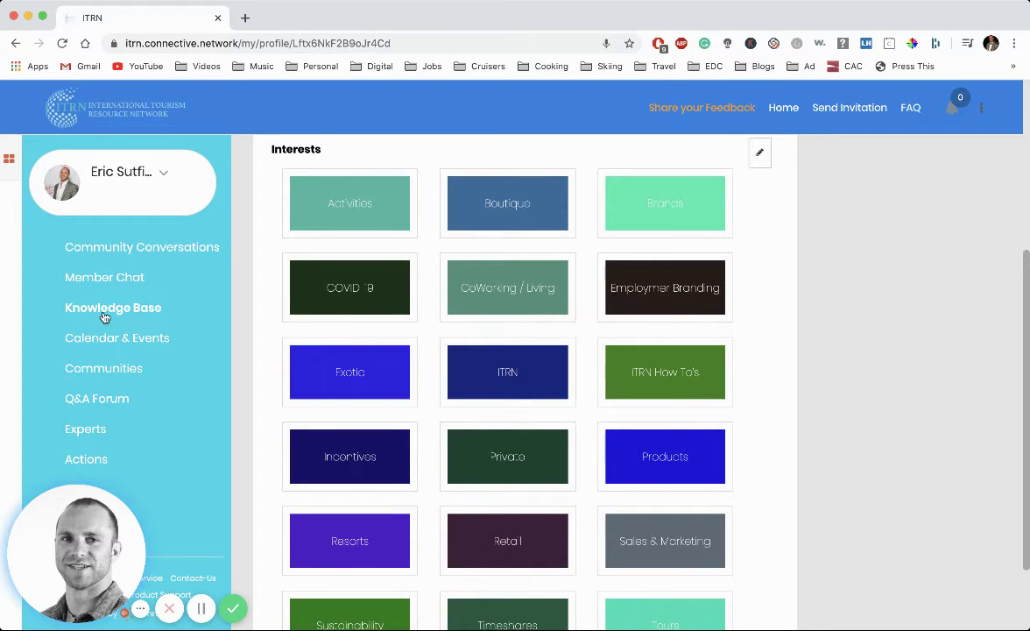
{"action": "scroll", "coordinate": [494, 500], "scroll_direction": "down", "scroll_amount": 2}
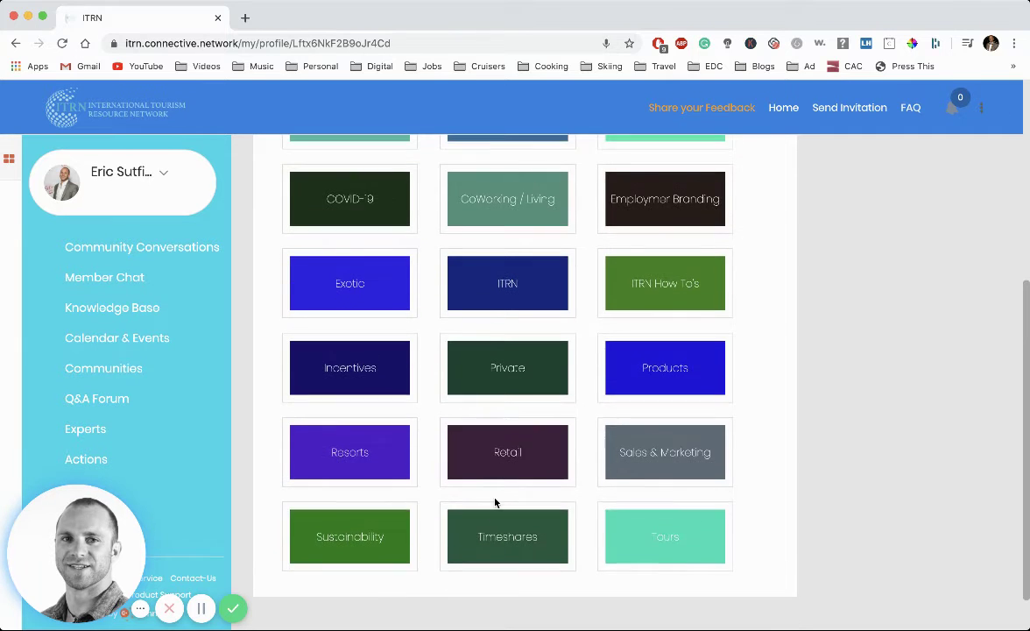
{"action": "scroll", "coordinate": [494, 502], "scroll_direction": "up", "scroll_amount": 5}
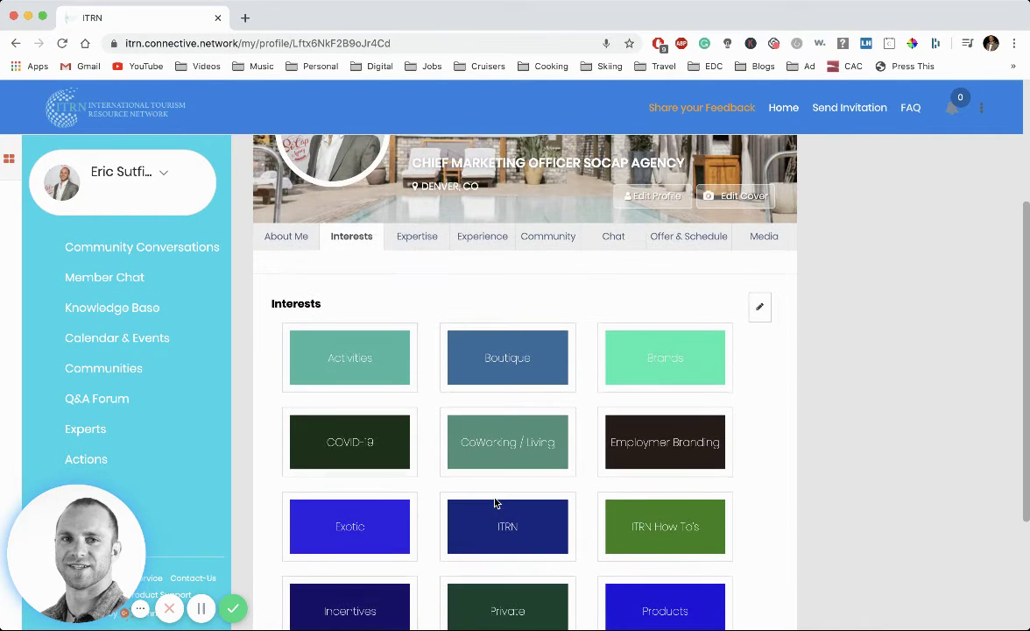
{"action": "scroll", "coordinate": [412, 323], "scroll_direction": "up", "scroll_amount": 1}
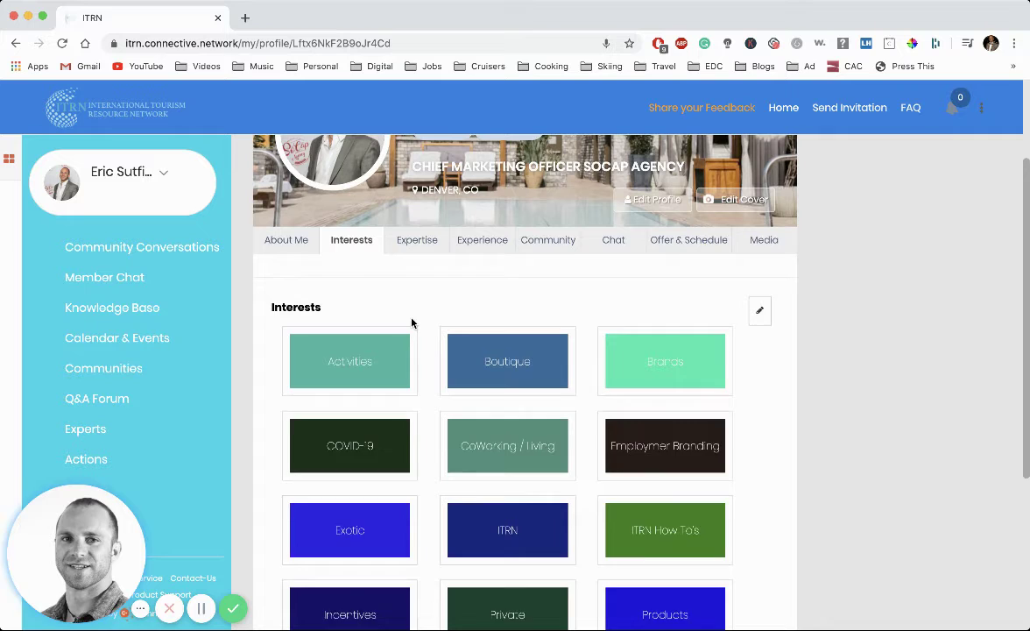
{"action": "scroll", "coordinate": [412, 323], "scroll_direction": "up", "scroll_amount": 1}
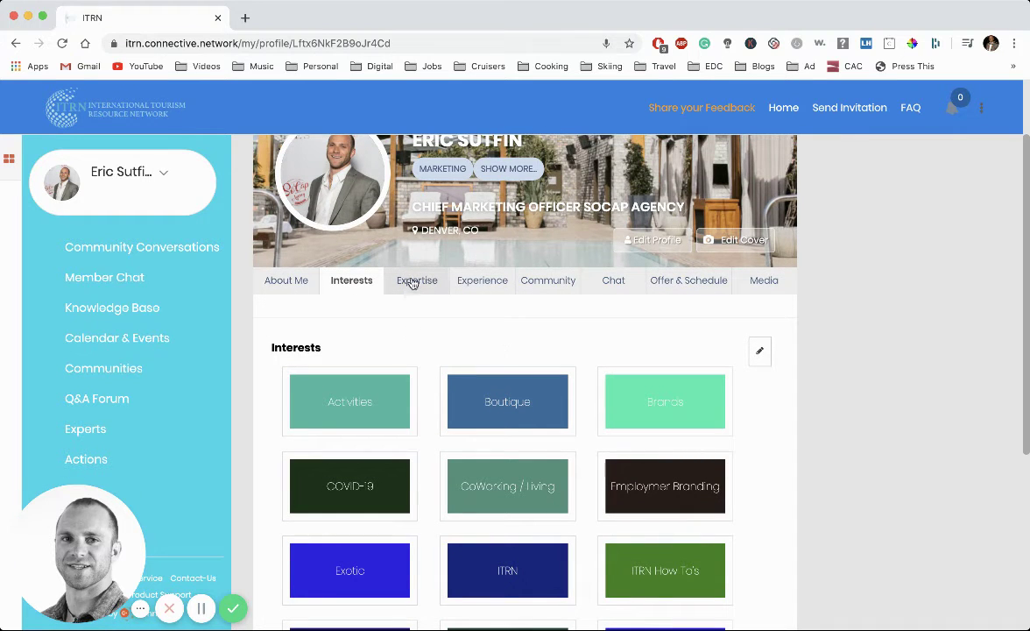
{"action": "left_click", "coordinate": [413, 282]}
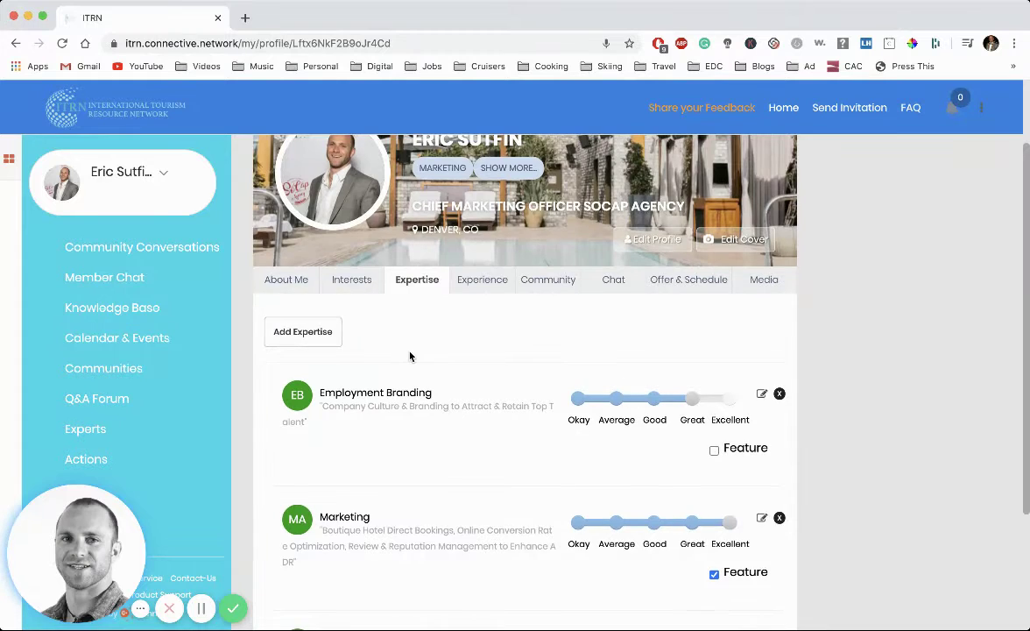
{"action": "scroll", "coordinate": [409, 355], "scroll_direction": "down", "scroll_amount": 2}
{"action": "scroll", "coordinate": [409, 355], "scroll_direction": "down", "scroll_amount": 1}
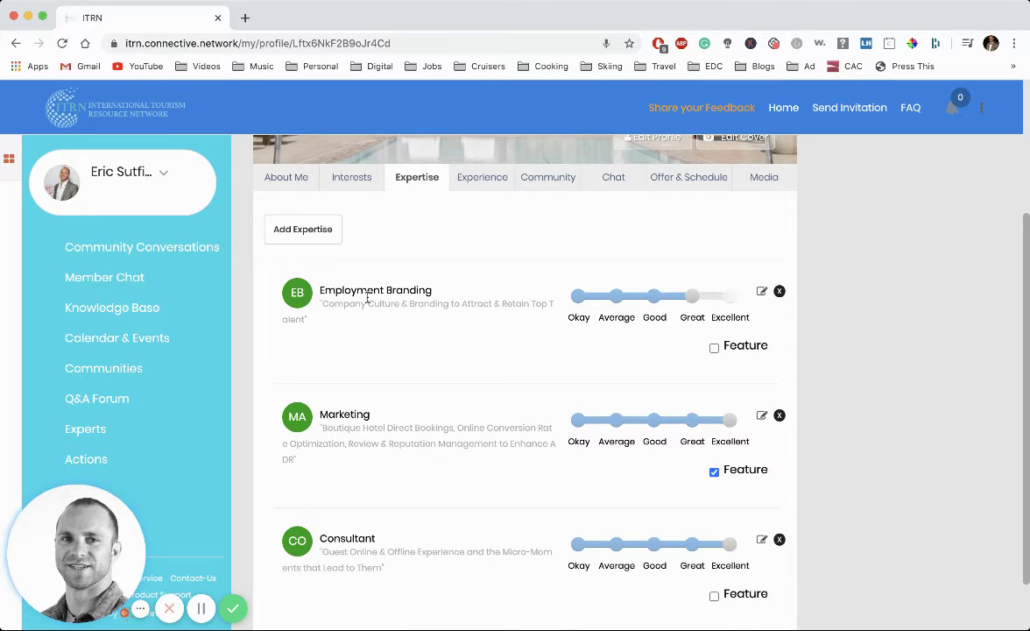
{"action": "left_click", "coordinate": [302, 229]}
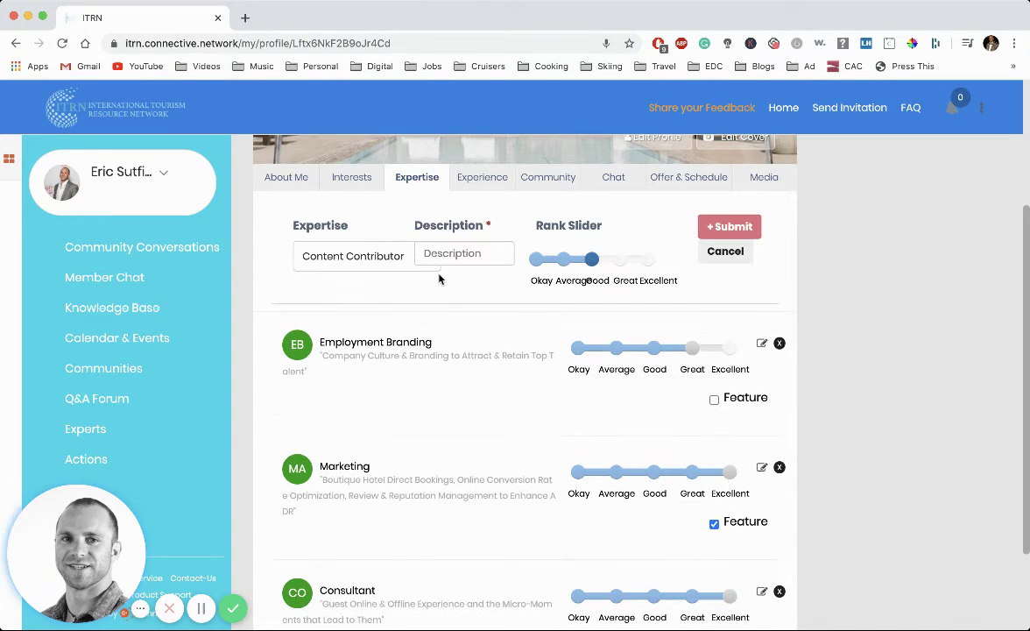
{"action": "left_click", "coordinate": [422, 259]}
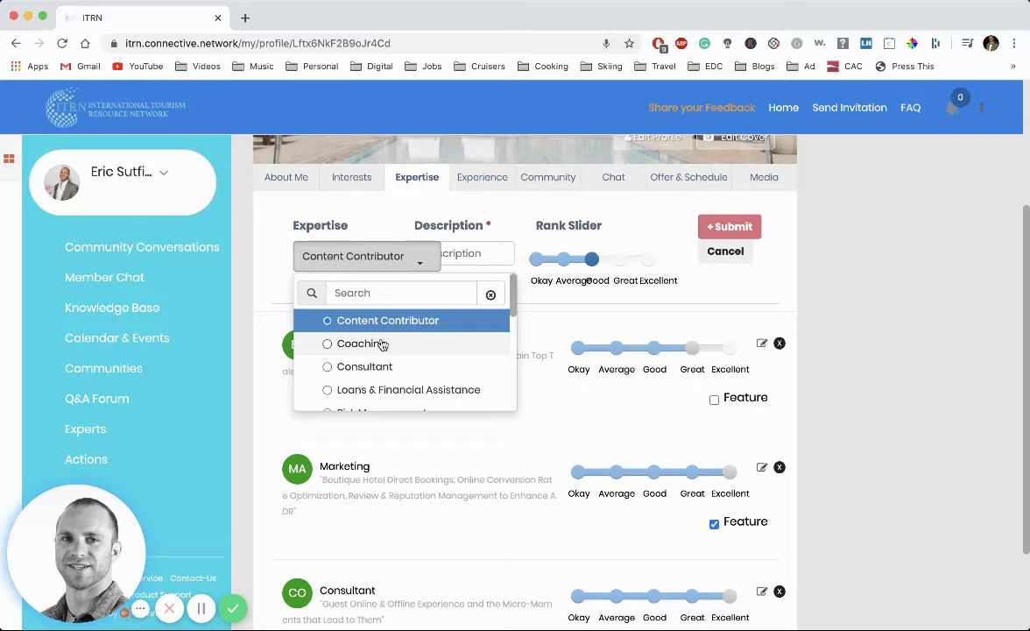
{"action": "scroll", "coordinate": [381, 344], "scroll_direction": "down", "scroll_amount": 2}
{"action": "scroll", "coordinate": [381, 344], "scroll_direction": "down", "scroll_amount": 1}
{"action": "scroll", "coordinate": [381, 344], "scroll_direction": "down", "scroll_amount": 1}
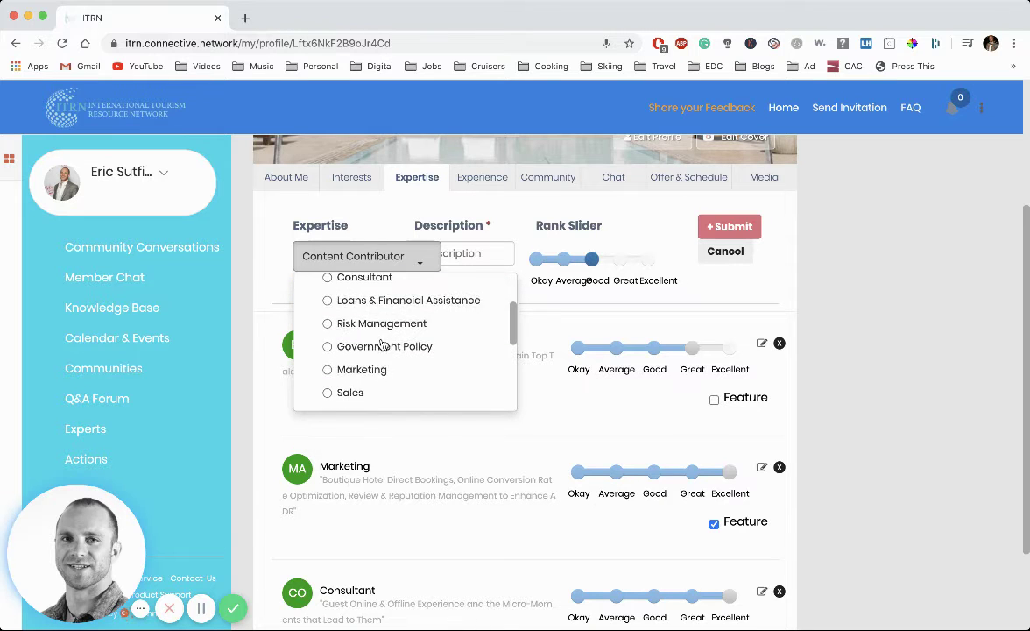
{"action": "scroll", "coordinate": [381, 344], "scroll_direction": "down", "scroll_amount": 1}
{"action": "scroll", "coordinate": [381, 345], "scroll_direction": "down", "scroll_amount": 1}
{"action": "scroll", "coordinate": [381, 344], "scroll_direction": "down", "scroll_amount": 1}
{"action": "scroll", "coordinate": [382, 344], "scroll_direction": "down", "scroll_amount": 1}
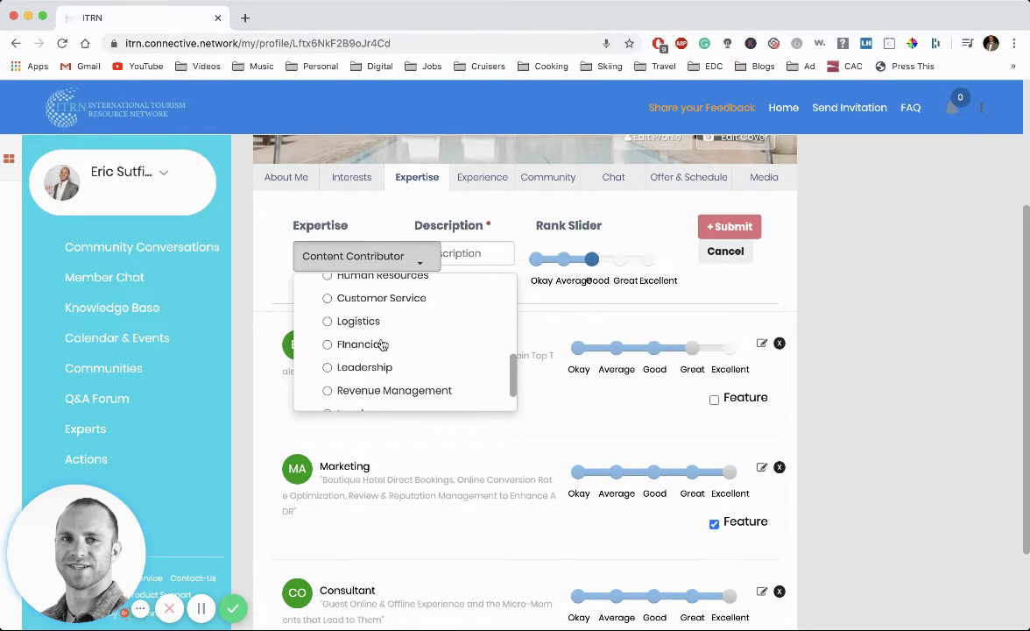
{"action": "scroll", "coordinate": [381, 344], "scroll_direction": "down", "scroll_amount": 2}
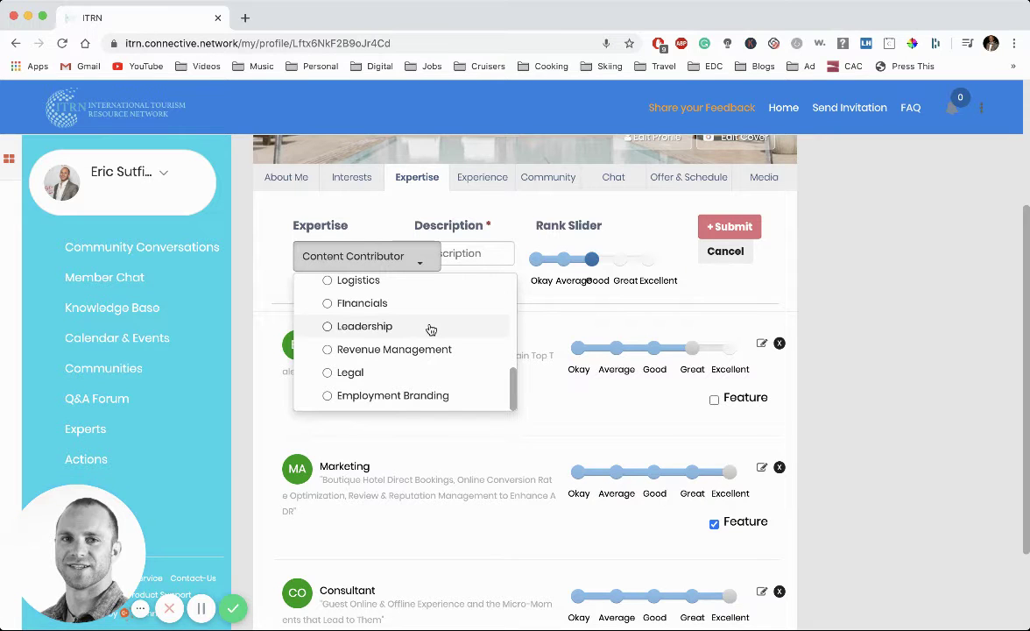
{"action": "scroll", "coordinate": [427, 329], "scroll_direction": "up", "scroll_amount": 1}
{"action": "scroll", "coordinate": [429, 329], "scroll_direction": "up", "scroll_amount": 2}
{"action": "scroll", "coordinate": [430, 329], "scroll_direction": "up", "scroll_amount": 1}
{"action": "scroll", "coordinate": [430, 328], "scroll_direction": "up", "scroll_amount": 2}
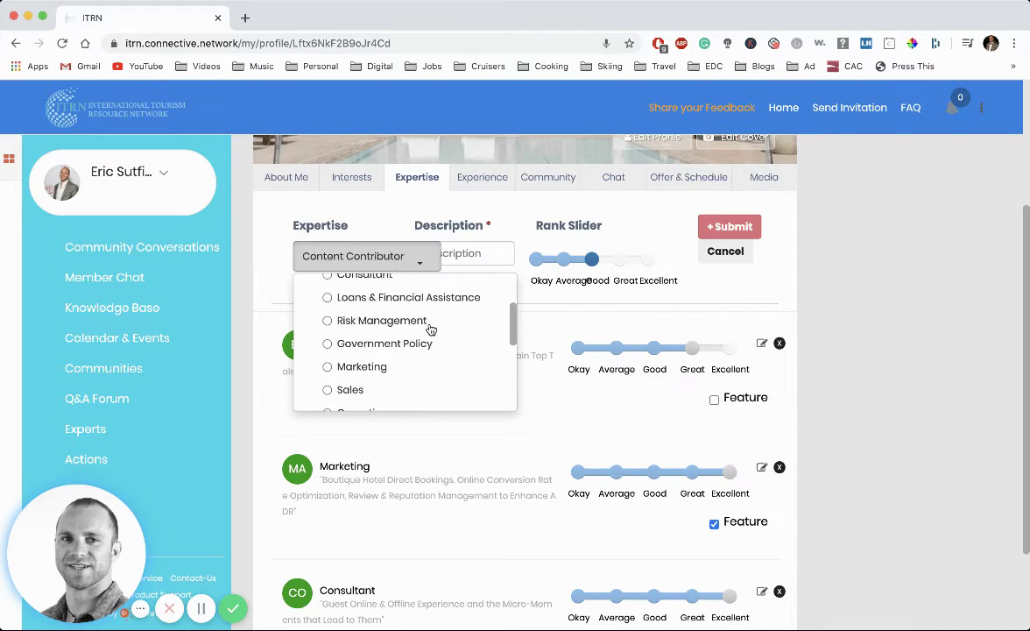
{"action": "scroll", "coordinate": [430, 328], "scroll_direction": "up", "scroll_amount": 1}
{"action": "scroll", "coordinate": [430, 328], "scroll_direction": "up", "scroll_amount": 1}
{"action": "scroll", "coordinate": [430, 329], "scroll_direction": "up", "scroll_amount": 1}
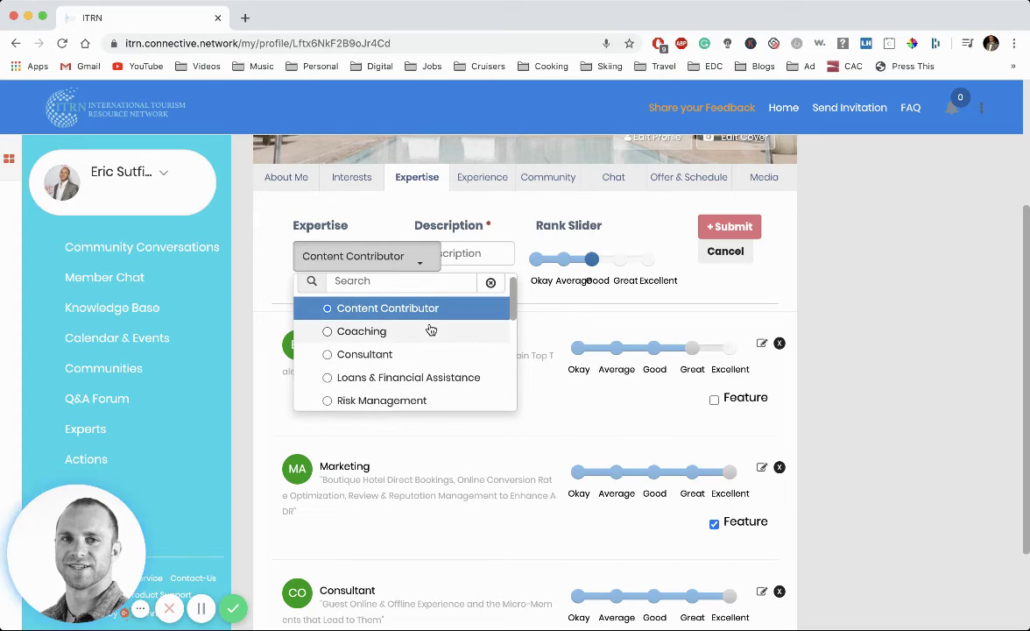
{"action": "left_click", "coordinate": [487, 254]}
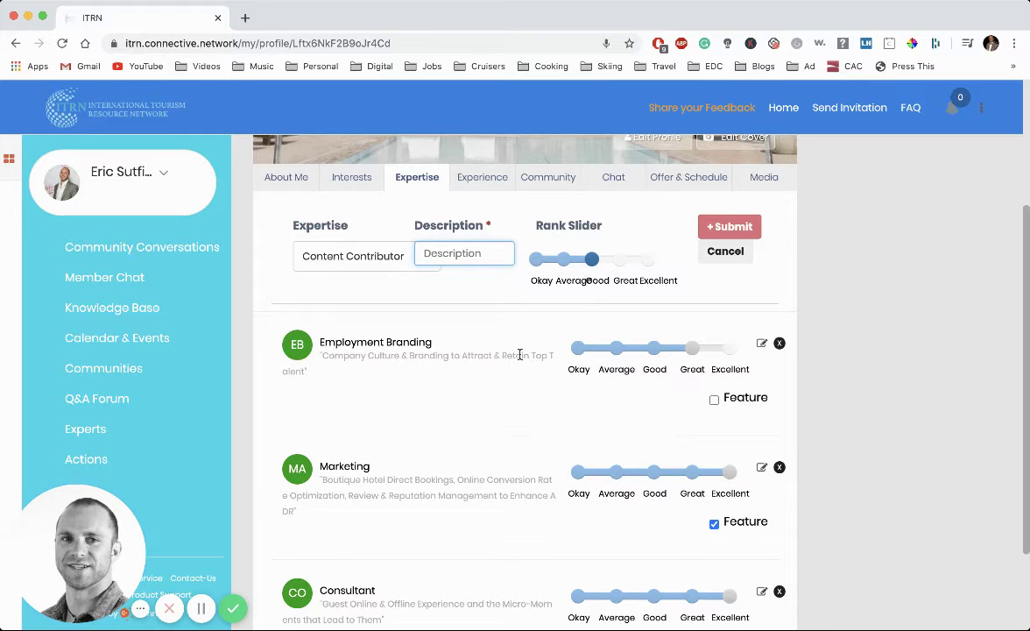
{"action": "mouse_move", "coordinate": [592, 263]}
{"action": "left_mouse_down"}
{"action": "mouse_move", "coordinate": [550, 267]}
{"action": "mouse_move", "coordinate": [627, 266]}
{"action": "left_mouse_up"}
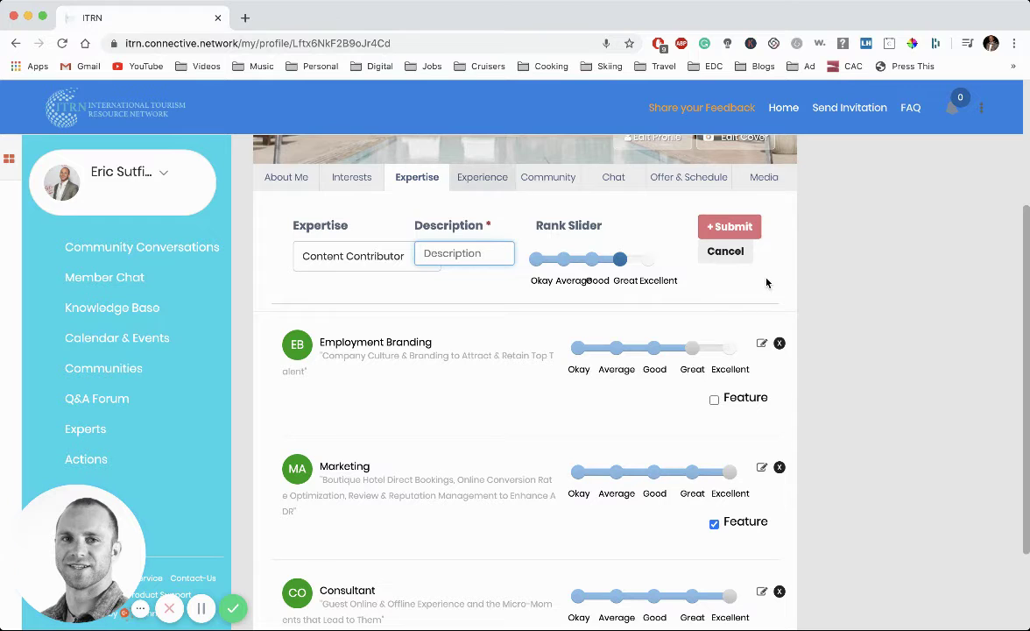
Read the CMO at SoCap Agency experience entry, then view the Community tab listing Transportation.
{"action": "left_click", "coordinate": [480, 177]}
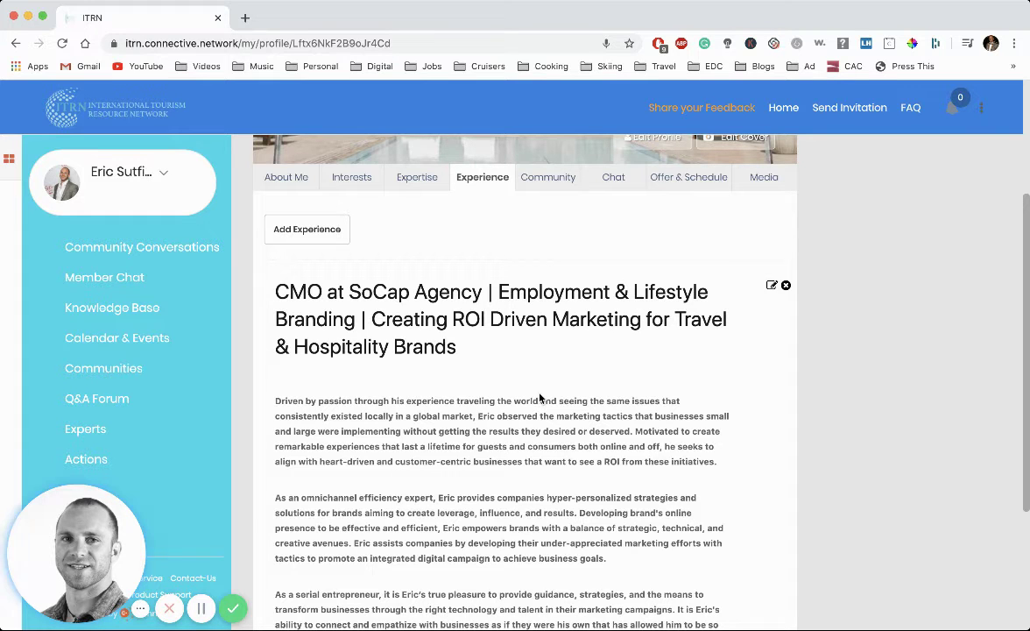
{"action": "scroll", "coordinate": [539, 395], "scroll_direction": "down", "scroll_amount": 1}
{"action": "scroll", "coordinate": [540, 395], "scroll_direction": "down", "scroll_amount": 3}
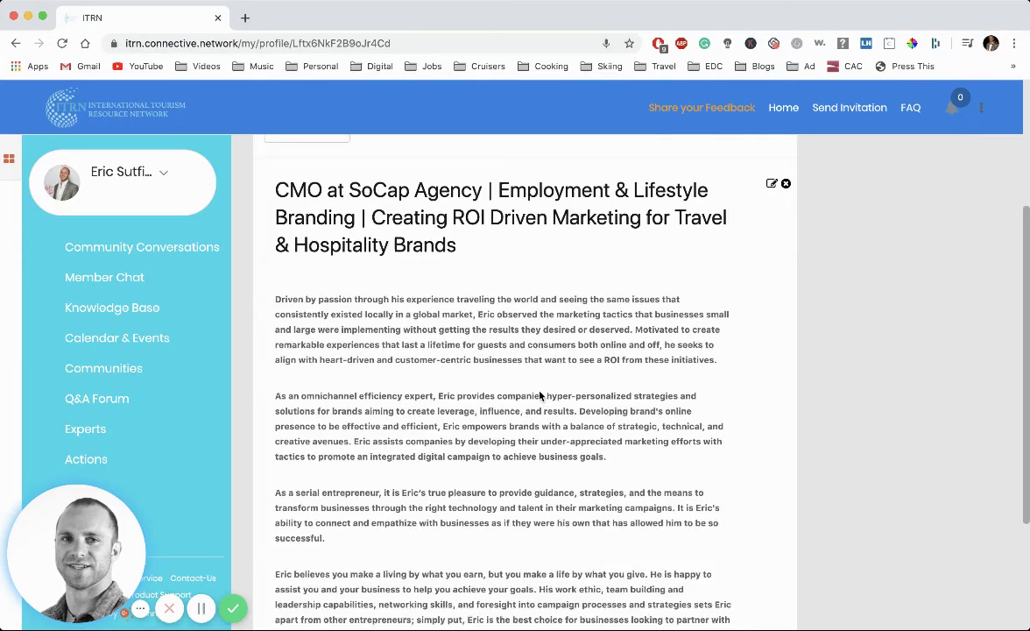
{"action": "scroll", "coordinate": [539, 392], "scroll_direction": "down", "scroll_amount": 2}
{"action": "scroll", "coordinate": [539, 392], "scroll_direction": "down", "scroll_amount": 1}
{"action": "scroll", "coordinate": [540, 393], "scroll_direction": "up", "scroll_amount": 1}
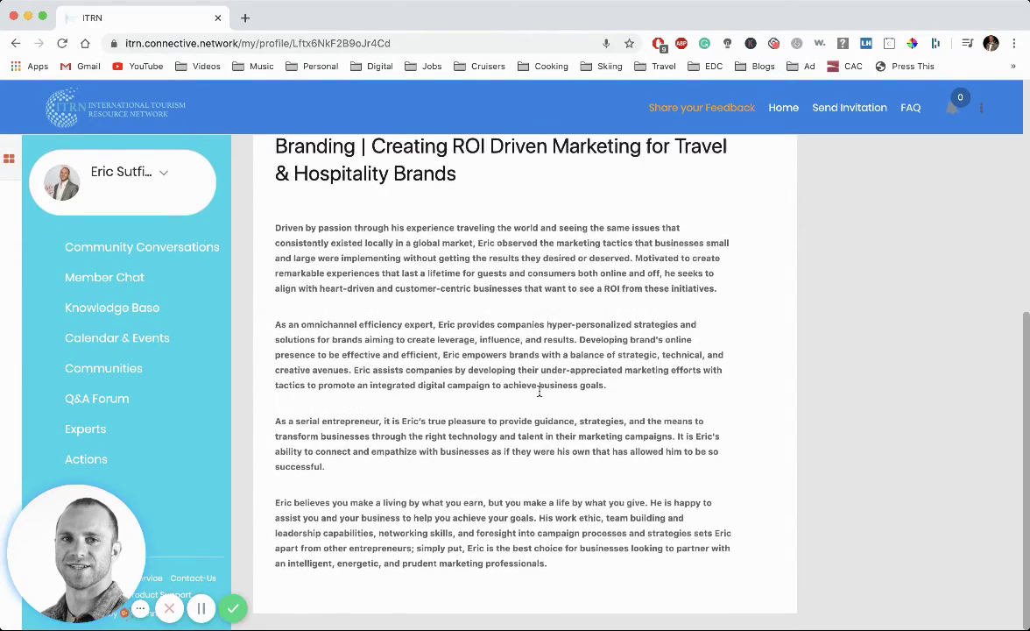
{"action": "scroll", "coordinate": [539, 393], "scroll_direction": "up", "scroll_amount": 1}
{"action": "scroll", "coordinate": [540, 392], "scroll_direction": "up", "scroll_amount": 3}
{"action": "scroll", "coordinate": [543, 391], "scroll_direction": "up", "scroll_amount": 1}
{"action": "scroll", "coordinate": [544, 386], "scroll_direction": "up", "scroll_amount": 2}
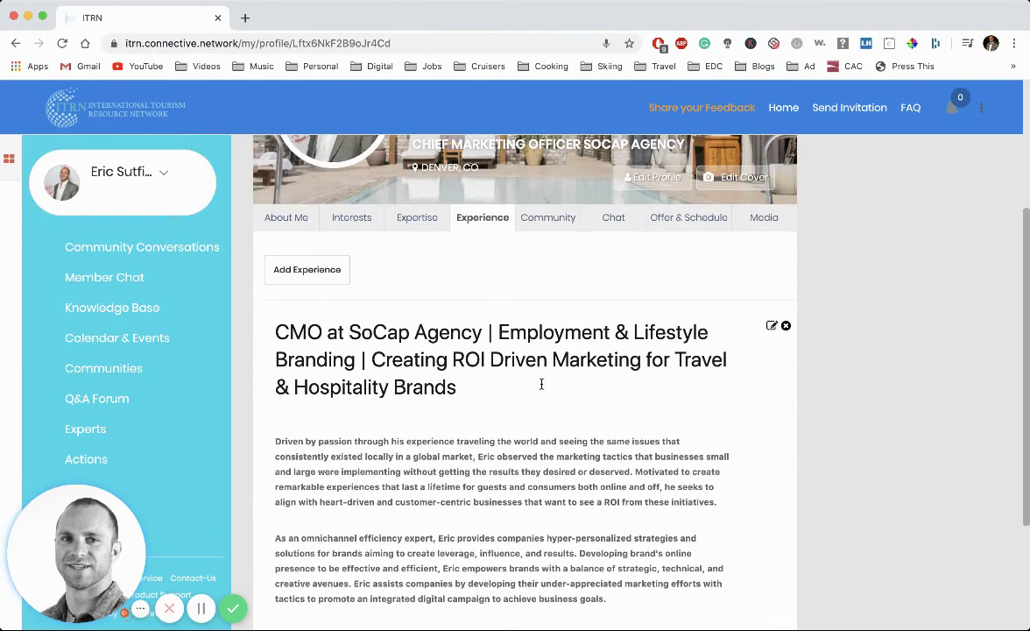
{"action": "left_click", "coordinate": [544, 227]}
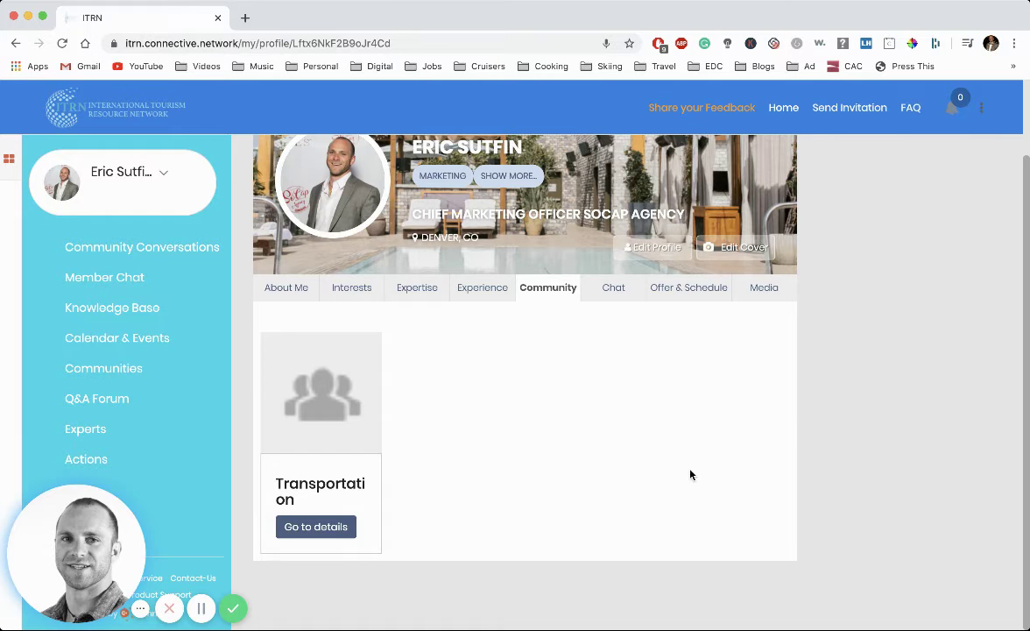
Show the ITRN group conversation with members' messages and the message box.
{"action": "scroll", "coordinate": [666, 464], "scroll_direction": "down", "scroll_amount": 2}
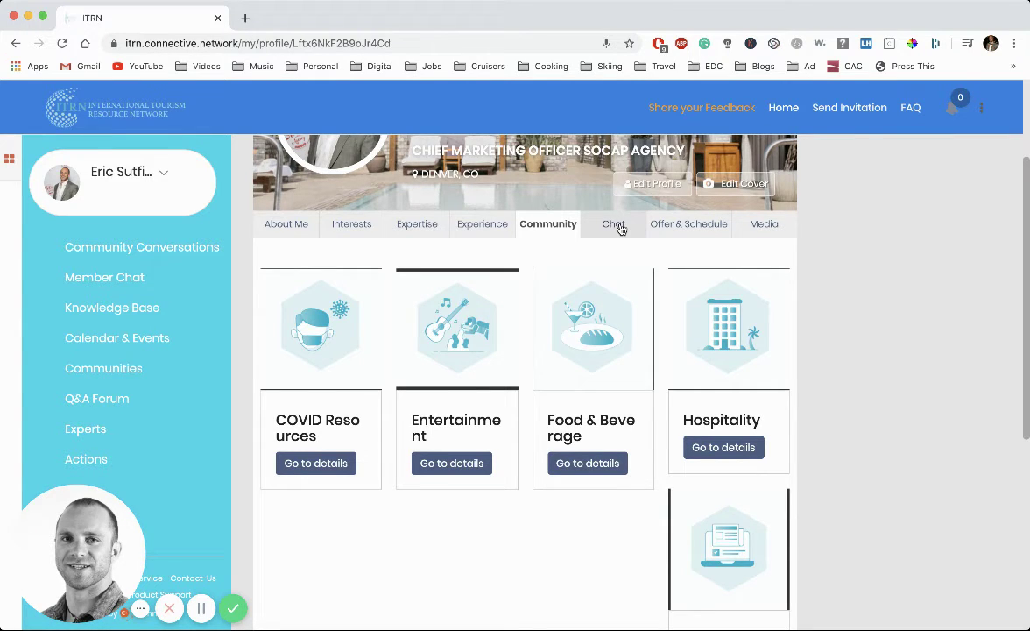
{"action": "left_click", "coordinate": [620, 227]}
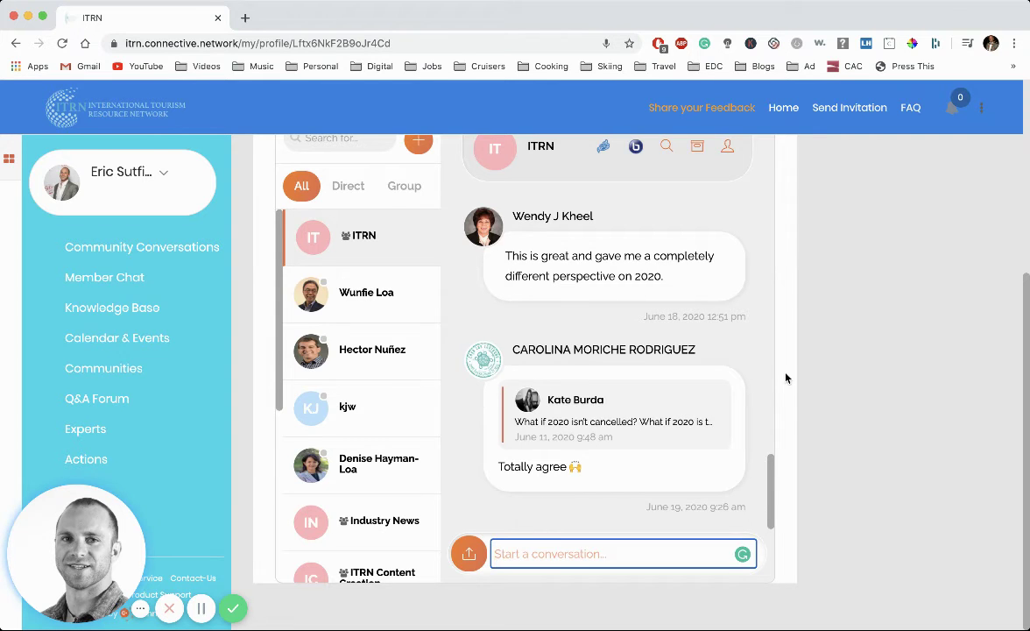
Show the Offer & Schedule listing with the one-hour $95 Zoom expert booking.
{"action": "scroll", "coordinate": [786, 377], "scroll_direction": "up", "scroll_amount": 3}
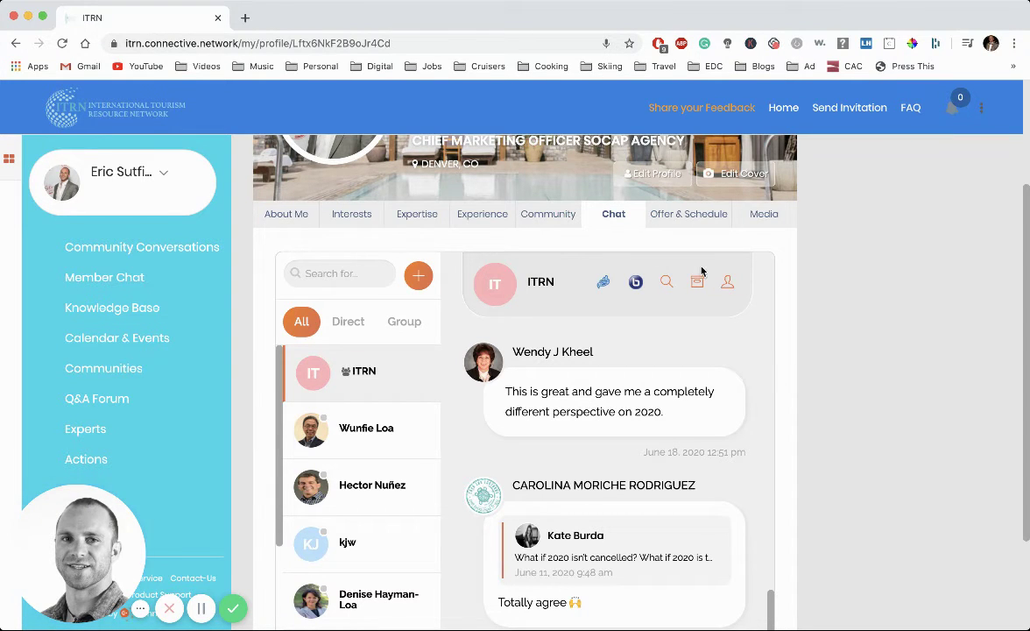
{"action": "left_click", "coordinate": [701, 219]}
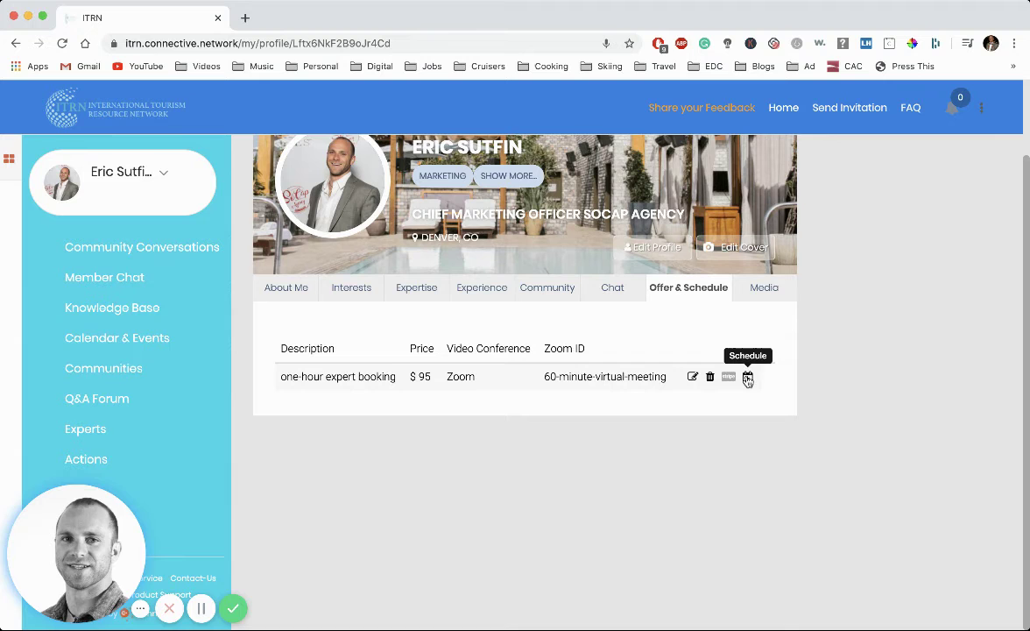
{"action": "left_click", "coordinate": [747, 376]}
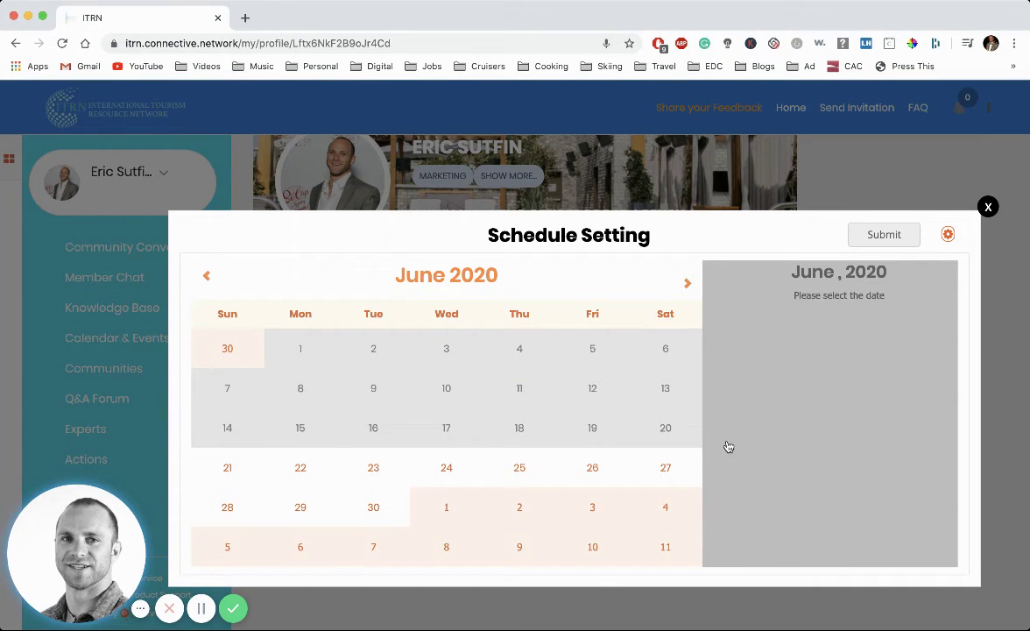
{"action": "left_click", "coordinate": [988, 208]}
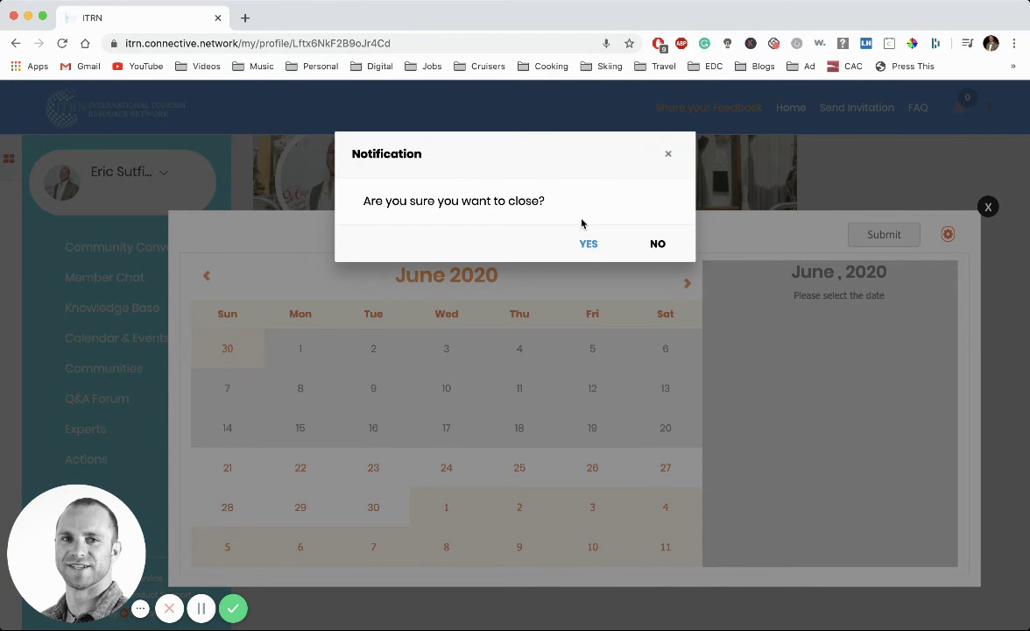
{"action": "left_click", "coordinate": [589, 246]}
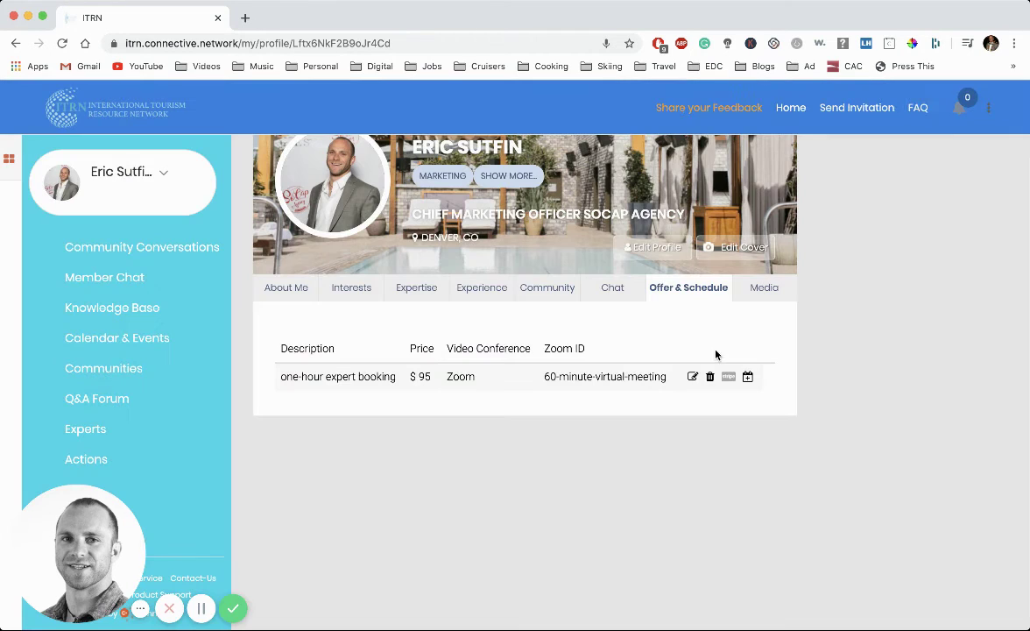
Show the Media tab listing articles like the hotel safety guide and Marriott furlough news.
{"action": "left_click", "coordinate": [769, 289]}
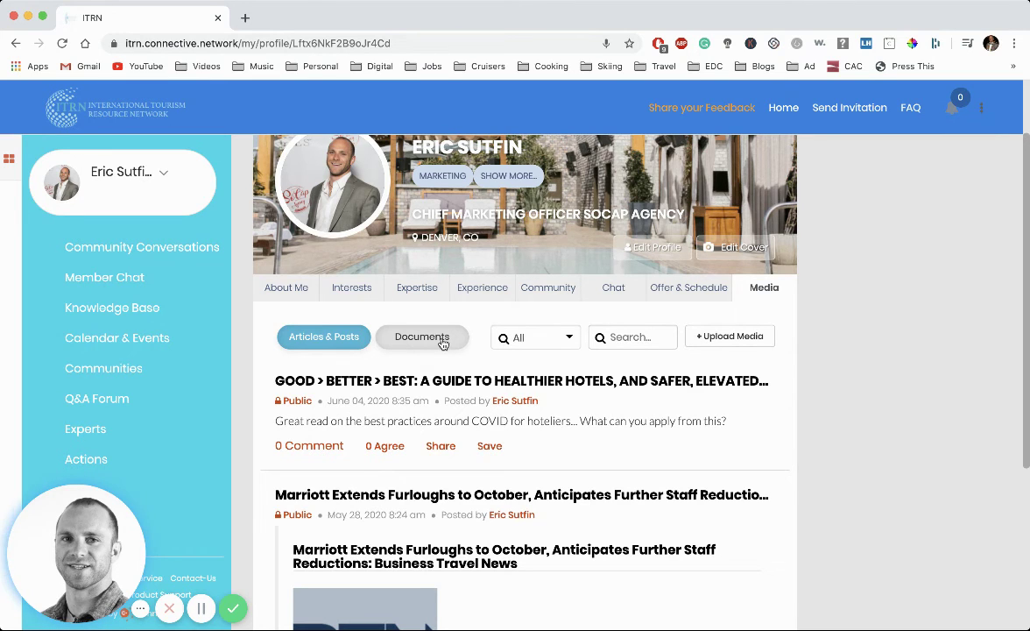
Switch Media to Documents, listing Hospitality Case, Create a Hyper-A and SoCapMediaKit.
{"action": "left_click", "coordinate": [441, 342]}
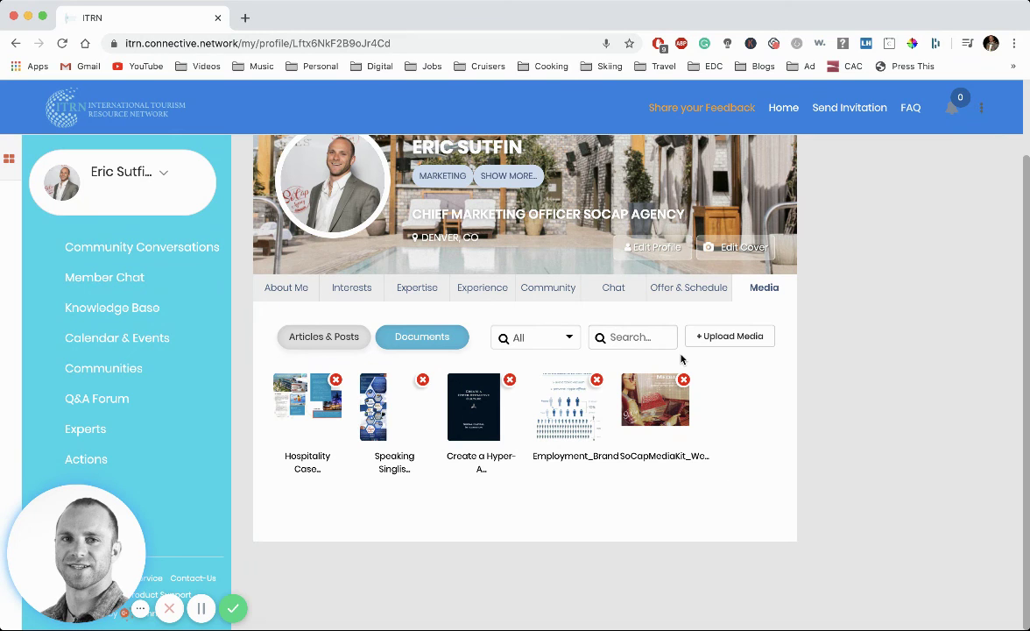
{"action": "scroll", "coordinate": [681, 358], "scroll_direction": "up", "scroll_amount": 2}
{"action": "scroll", "coordinate": [682, 359], "scroll_direction": "up", "scroll_amount": 1}
{"action": "scroll", "coordinate": [681, 358], "scroll_direction": "up", "scroll_amount": 1}
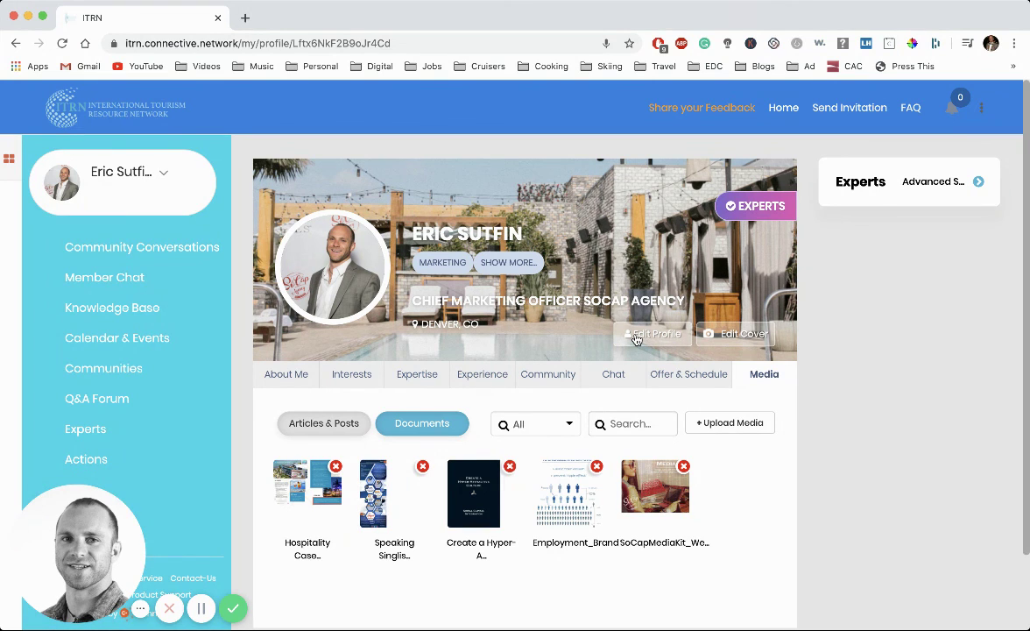
{"action": "scroll", "coordinate": [635, 340], "scroll_direction": "down", "scroll_amount": 2}
{"action": "scroll", "coordinate": [635, 340], "scroll_direction": "up", "scroll_amount": 1}
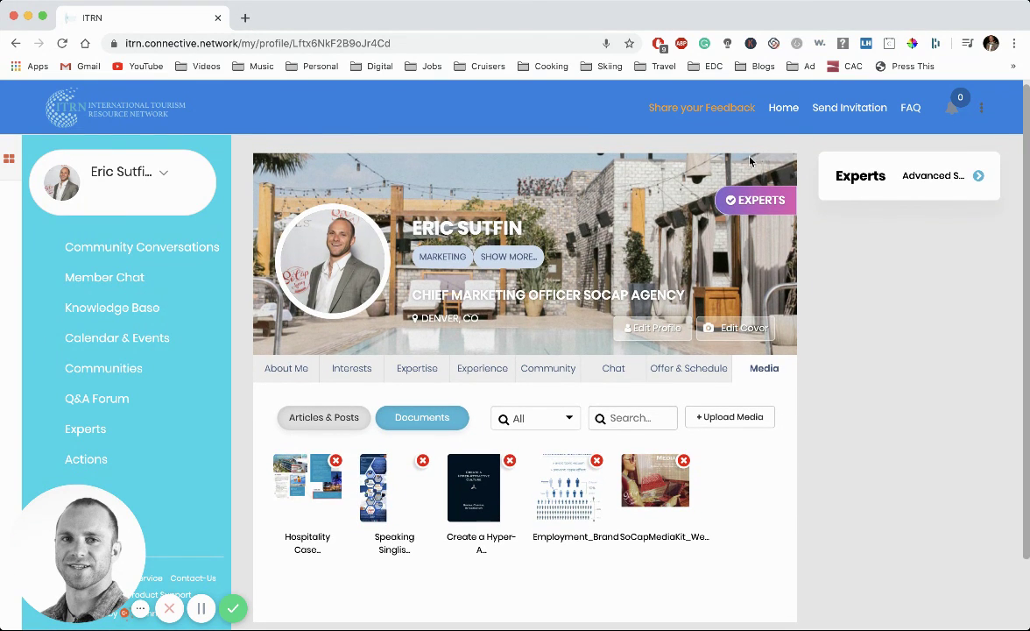